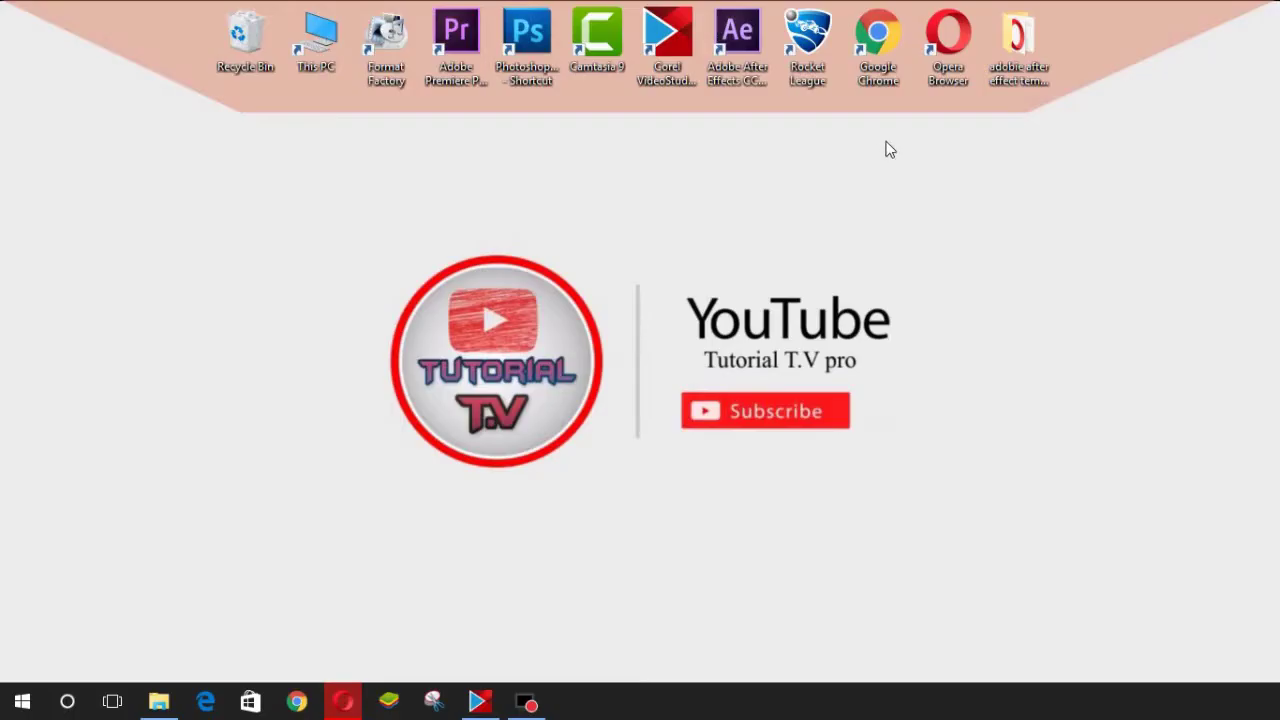
Open Hand Drawn Logo.aep from the videohive hand-drawn sketch logo template folder
mouse_move(1018, 40)
left_mouse_down()
mouse_move(730, 240)
mouse_move(735, 135)
left_mouse_up()
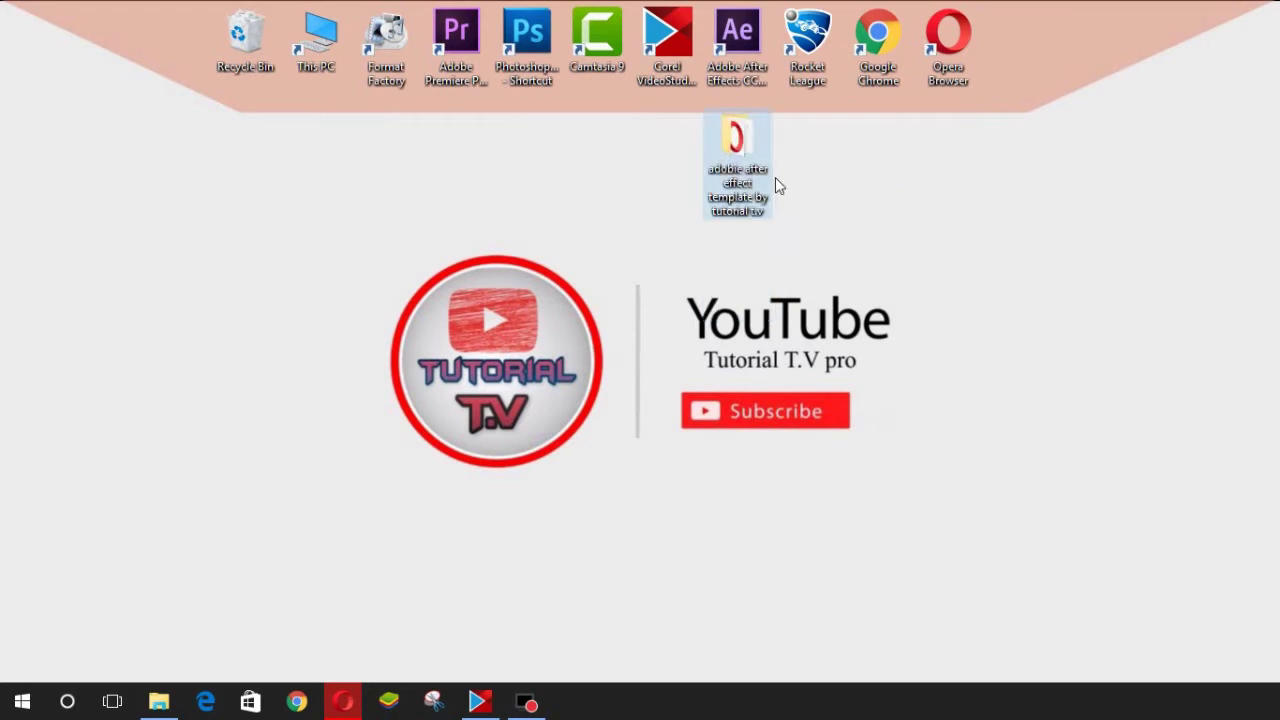
double_click(737, 163)
left_click(256, 120)
double_click(256, 120)
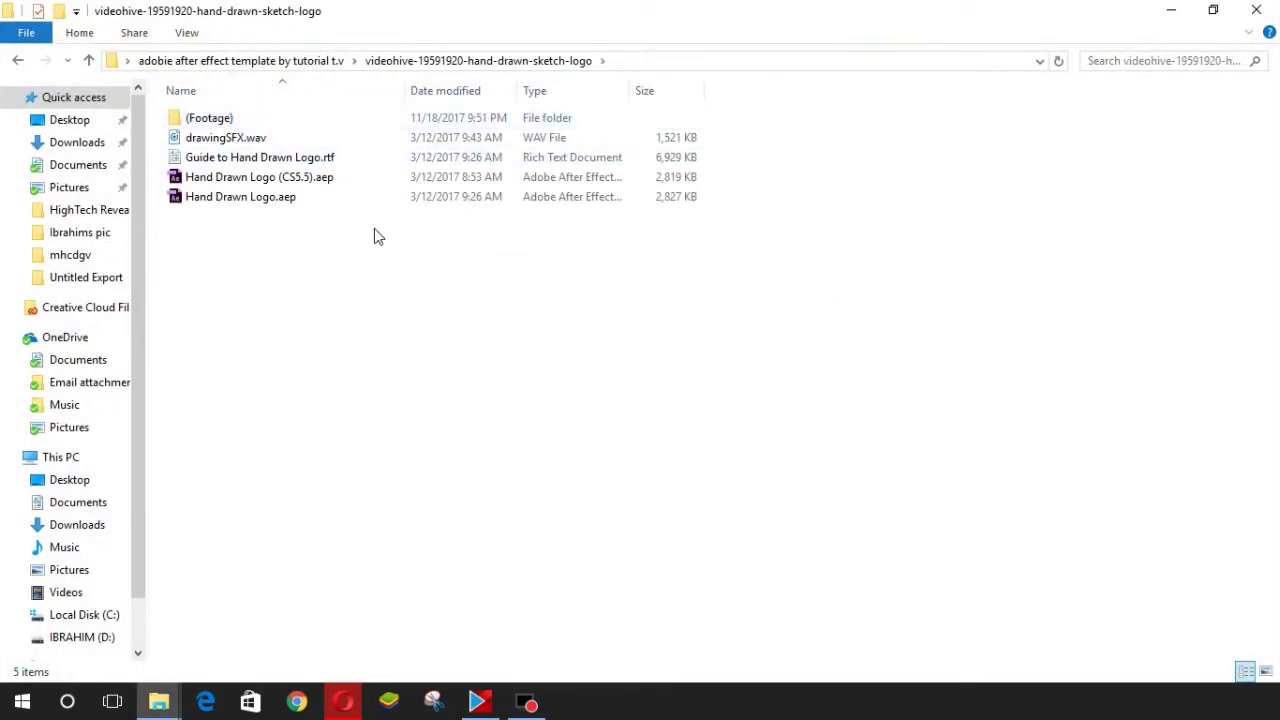
double_click(262, 200)
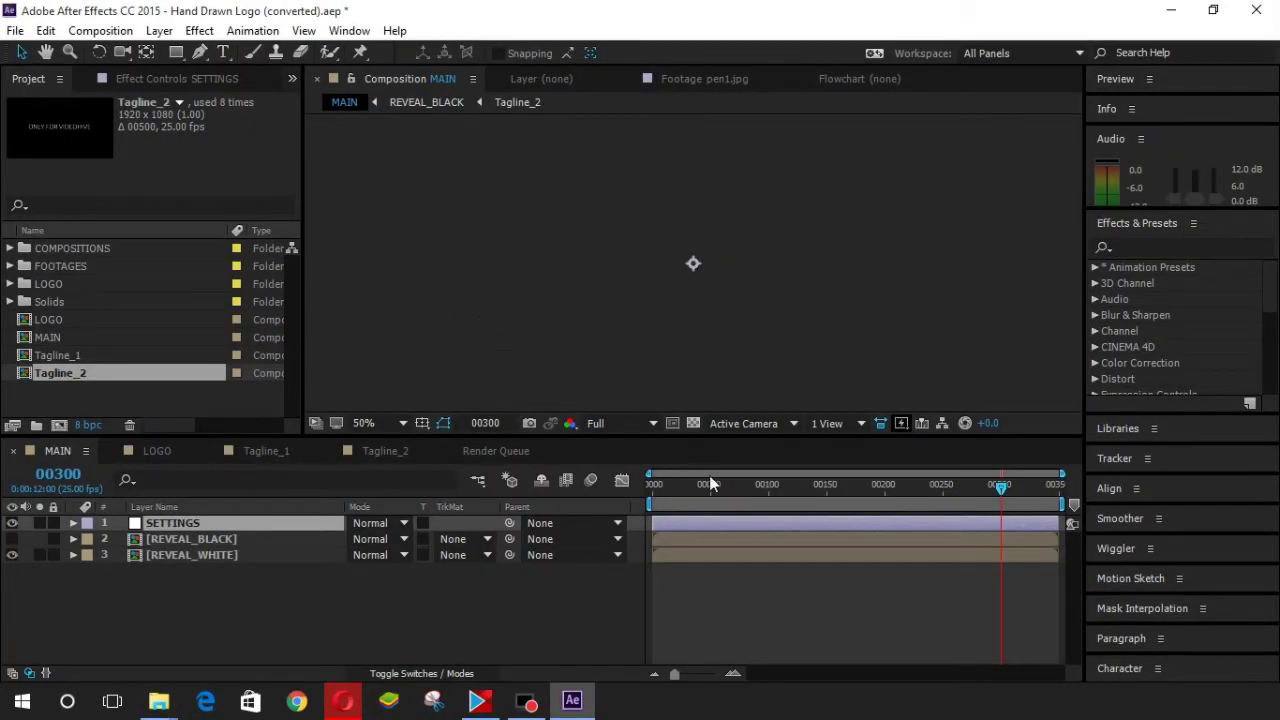
Scrub through the MAIN composition's animation, then return to frame 0
left_click_drag(1000, 486, 624, 493)
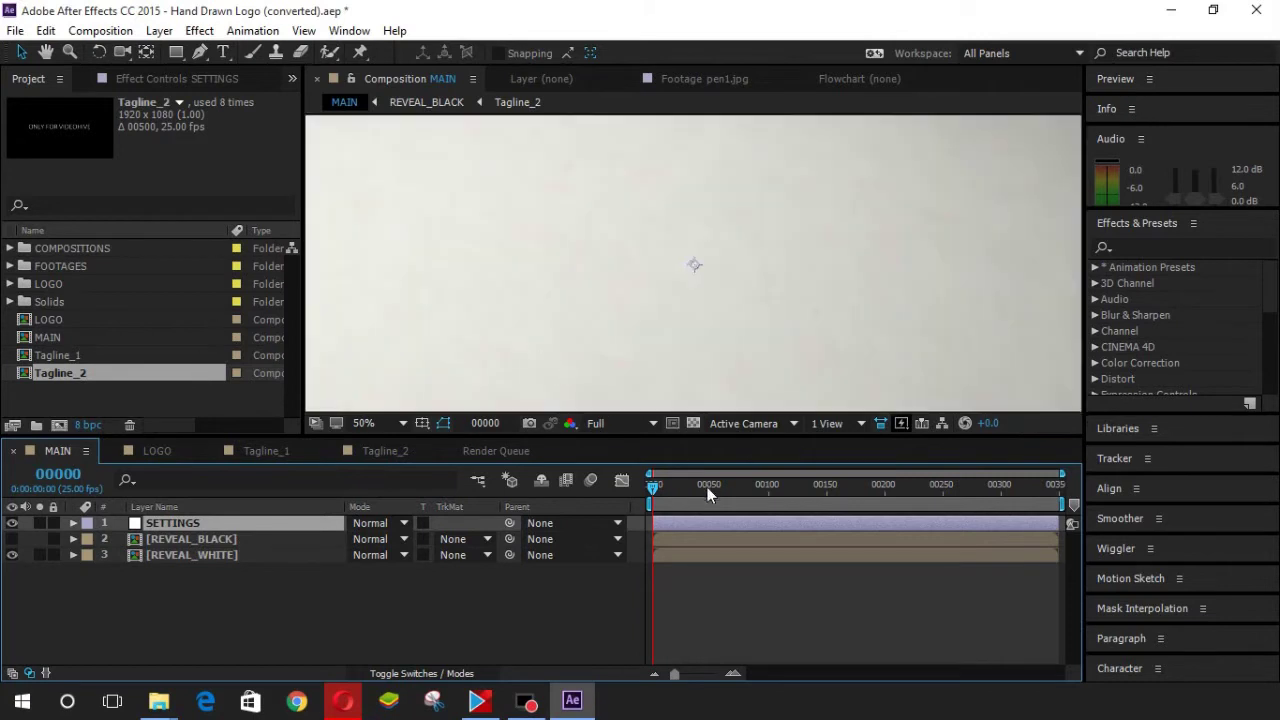
left_click_drag(653, 491, 761, 495)
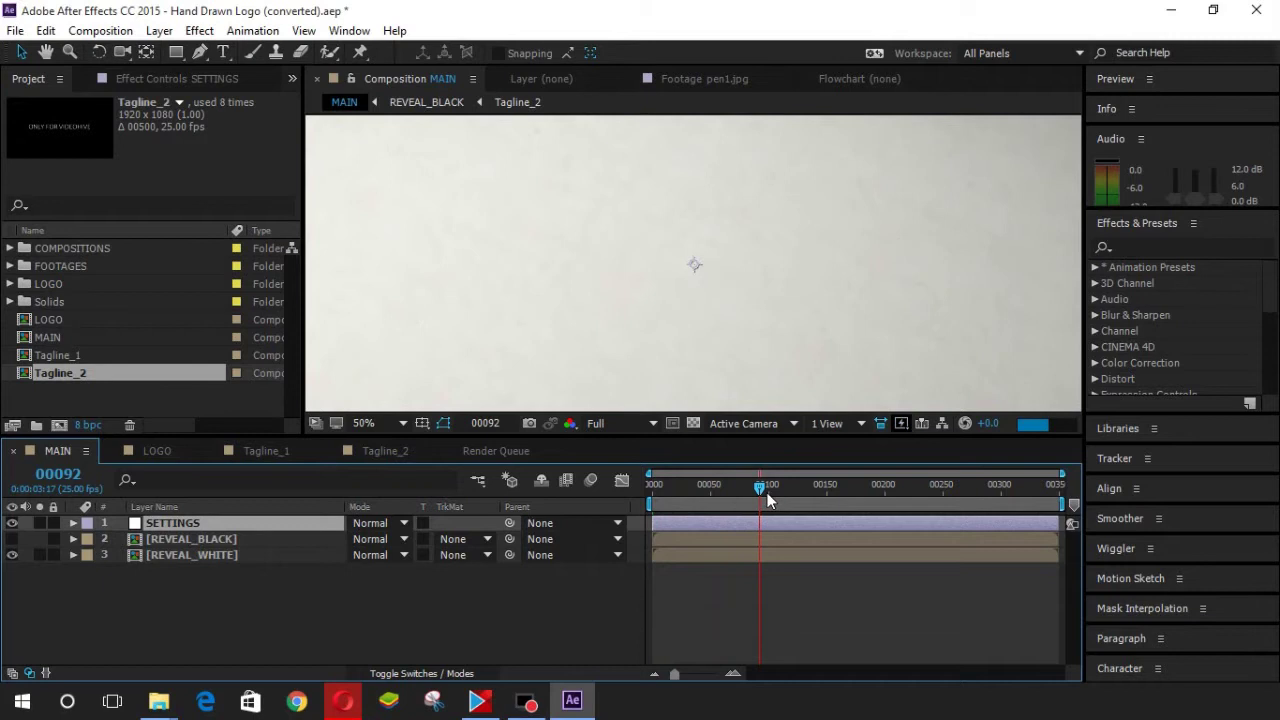
key("Home")
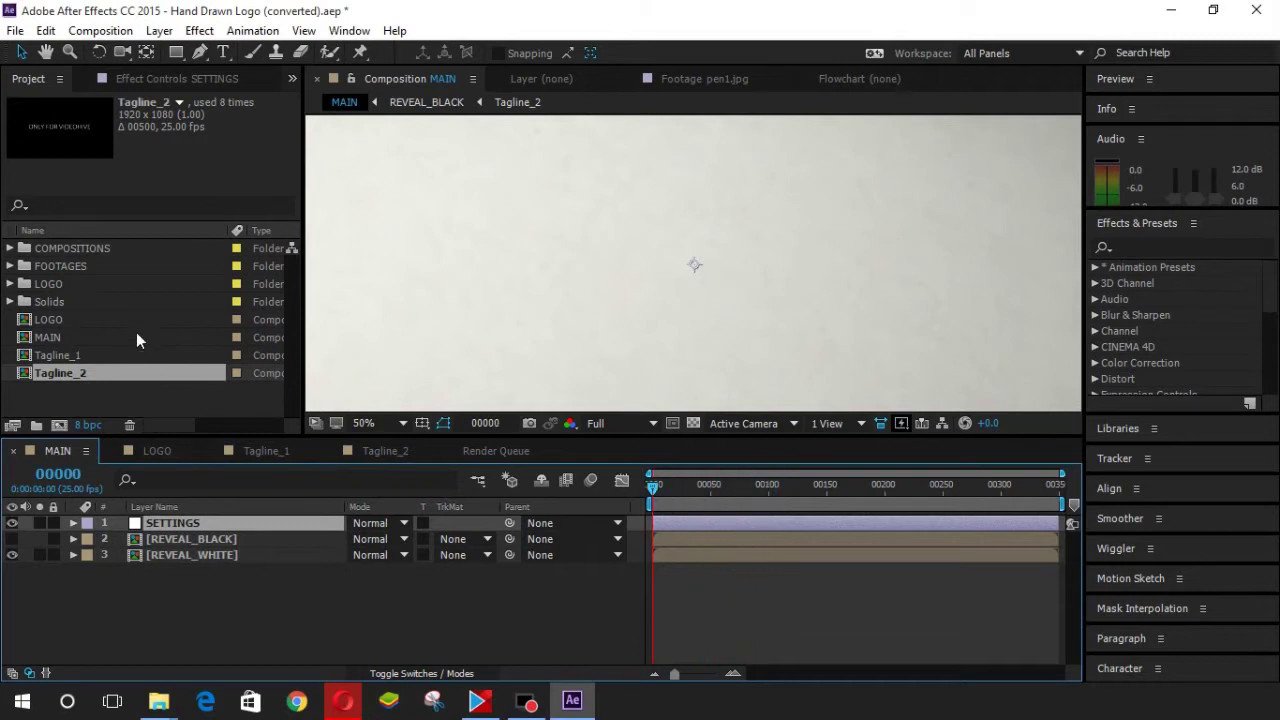
Expand the LOGO folder, inspect audiojunglelogo.png, and switch to the LOGO composition
left_click(10, 285)
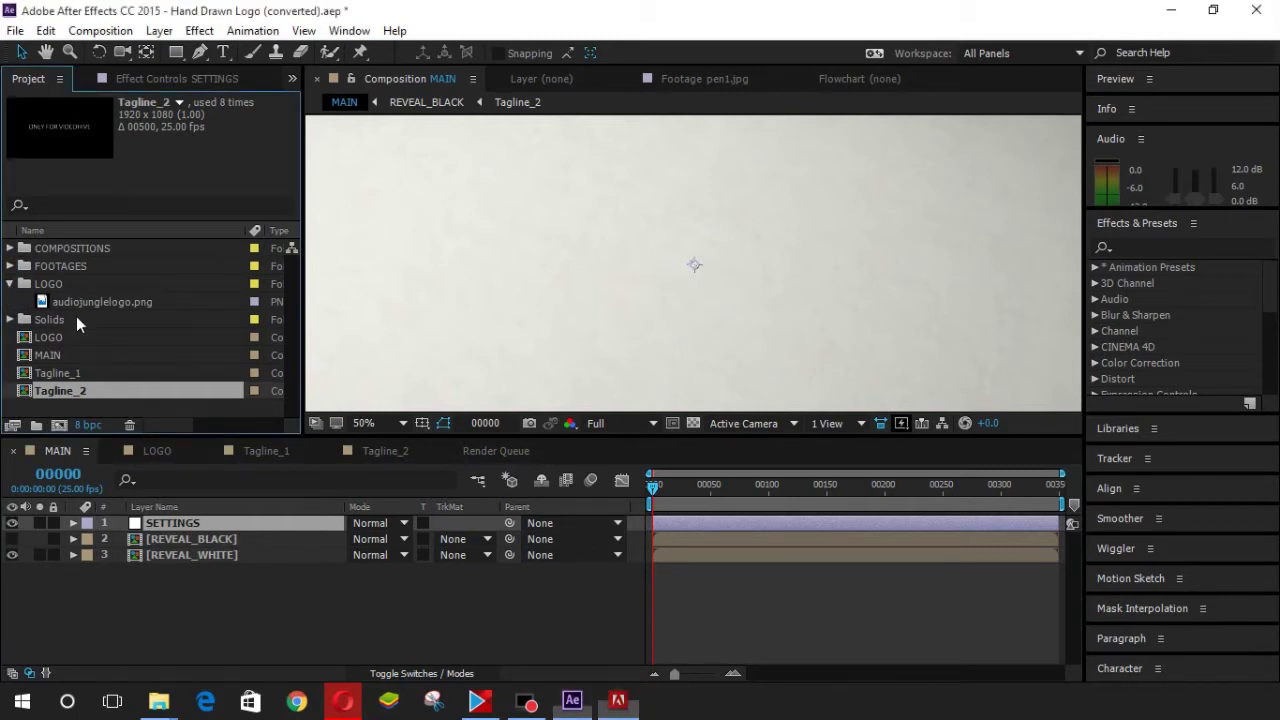
left_click(130, 302)
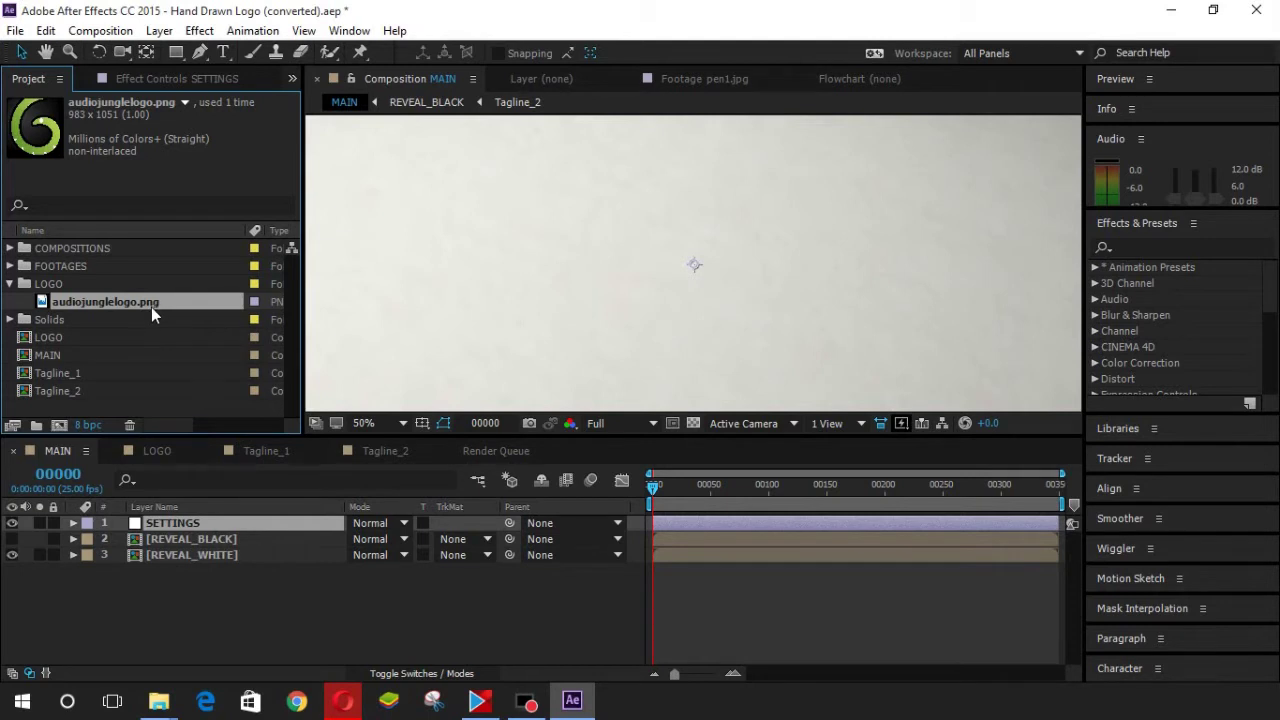
left_click(157, 451)
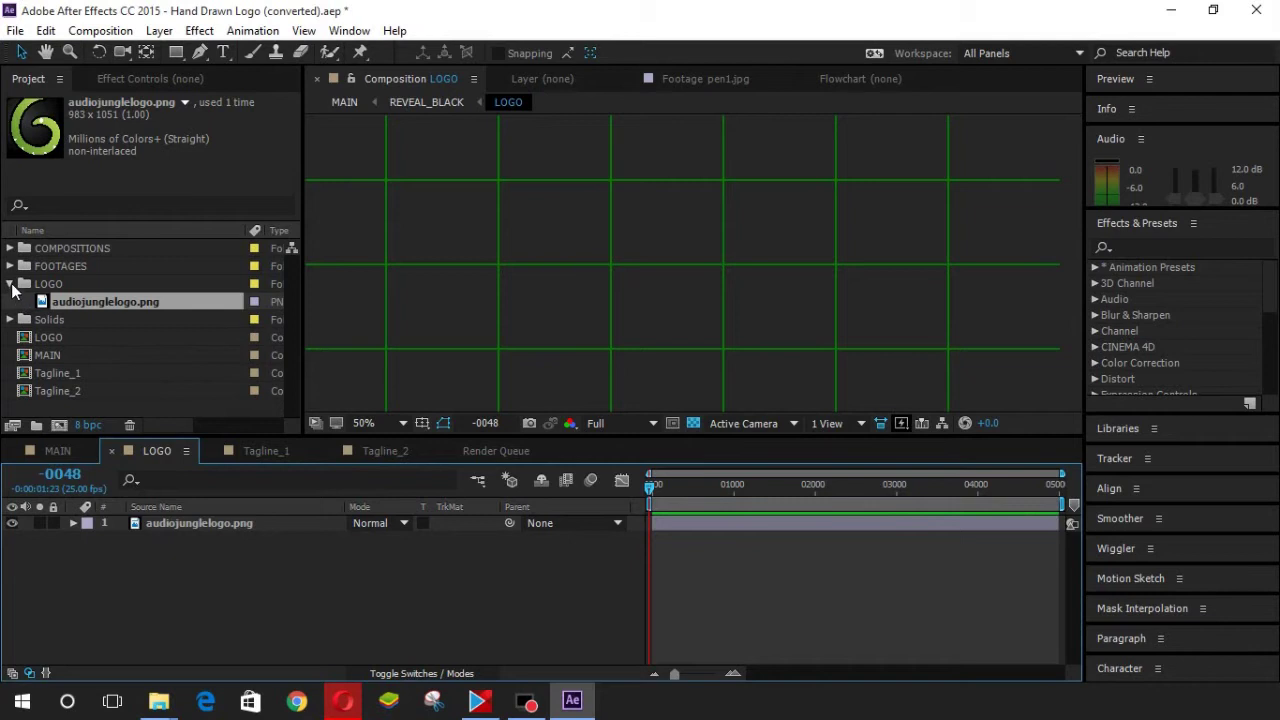
Import Untitled-2.png, the Tutorial T.V logo, and select the audiojunglelogo.png placeholder layer
left_click(11, 285)
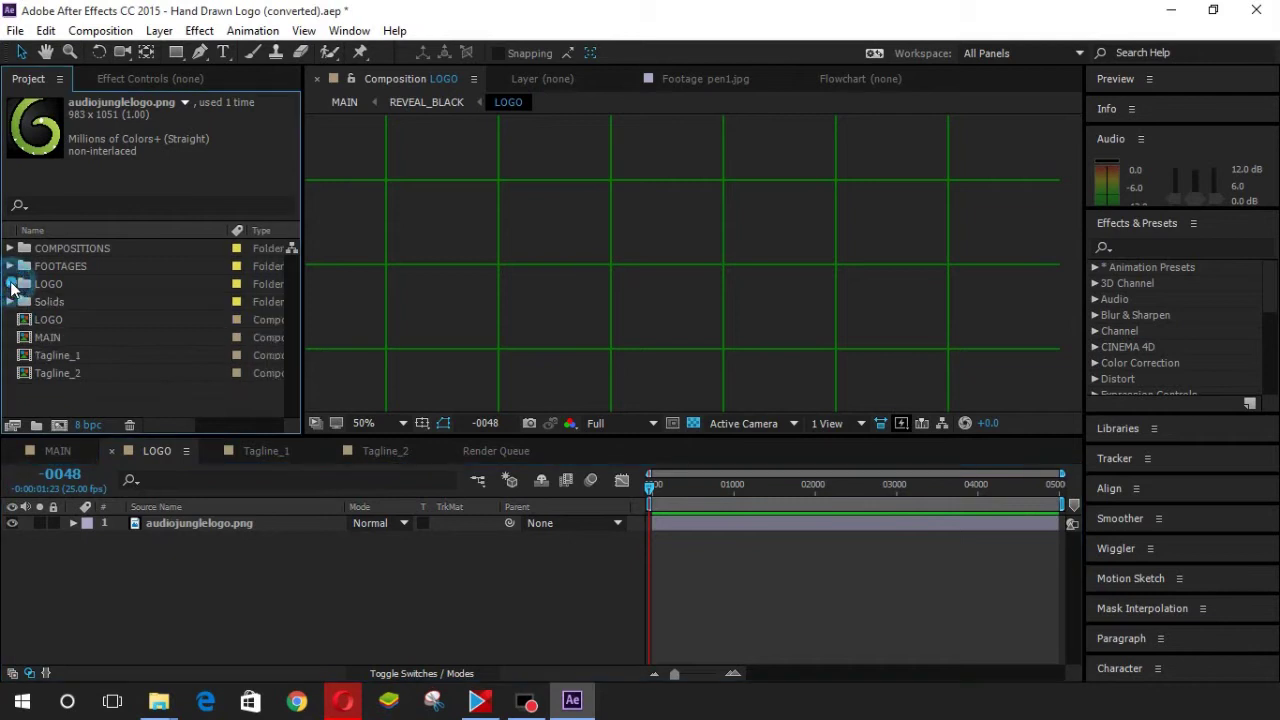
double_click(83, 398)
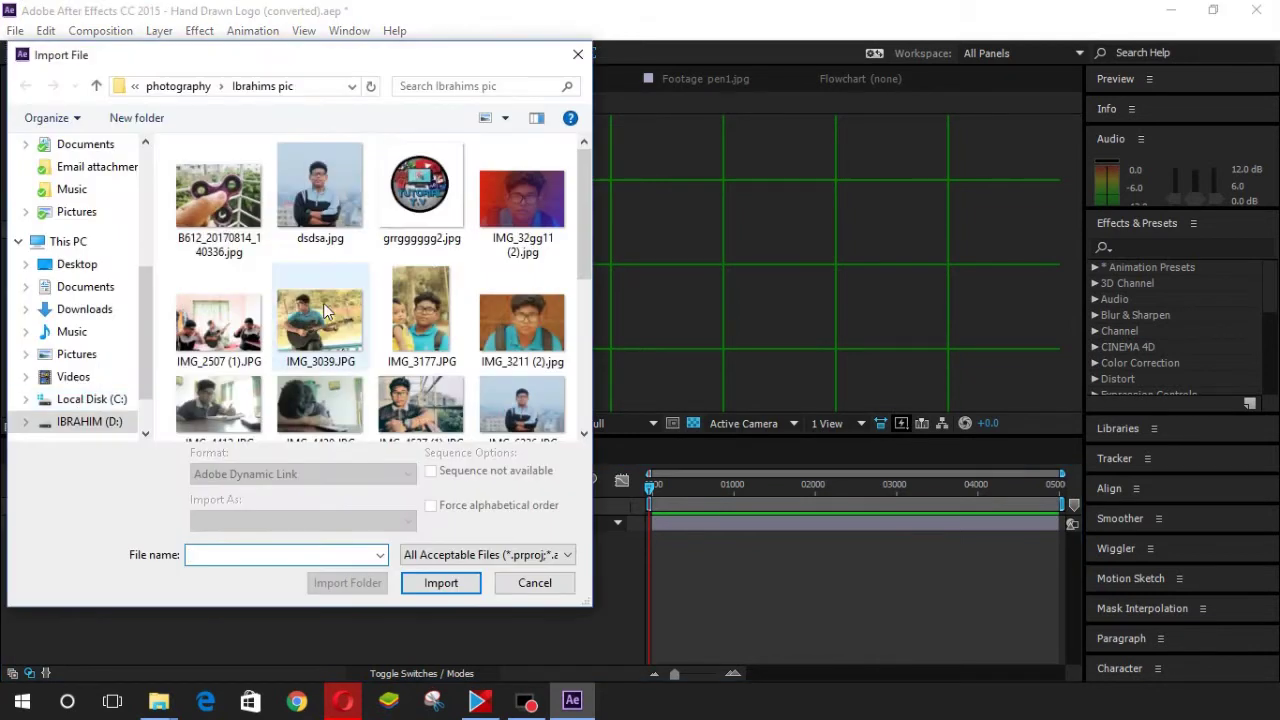
scroll(325, 312, "down", 3)
scroll(385, 350, "down", 1)
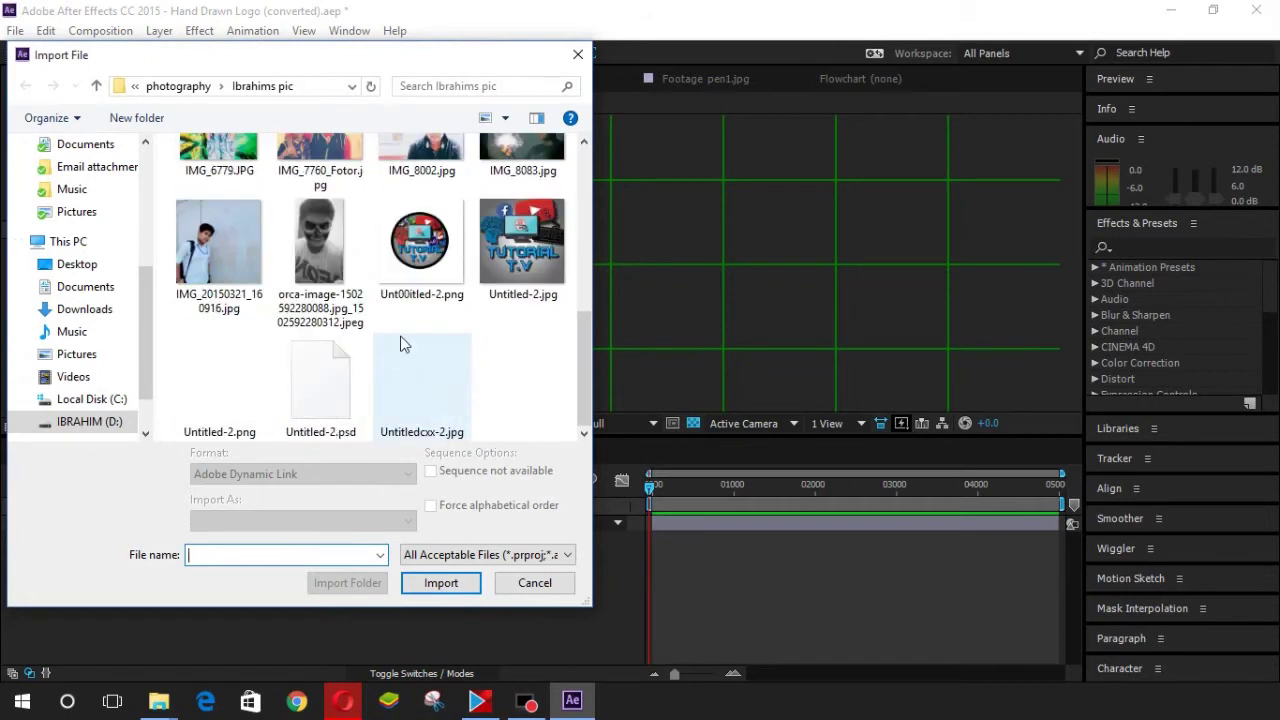
double_click(248, 376)
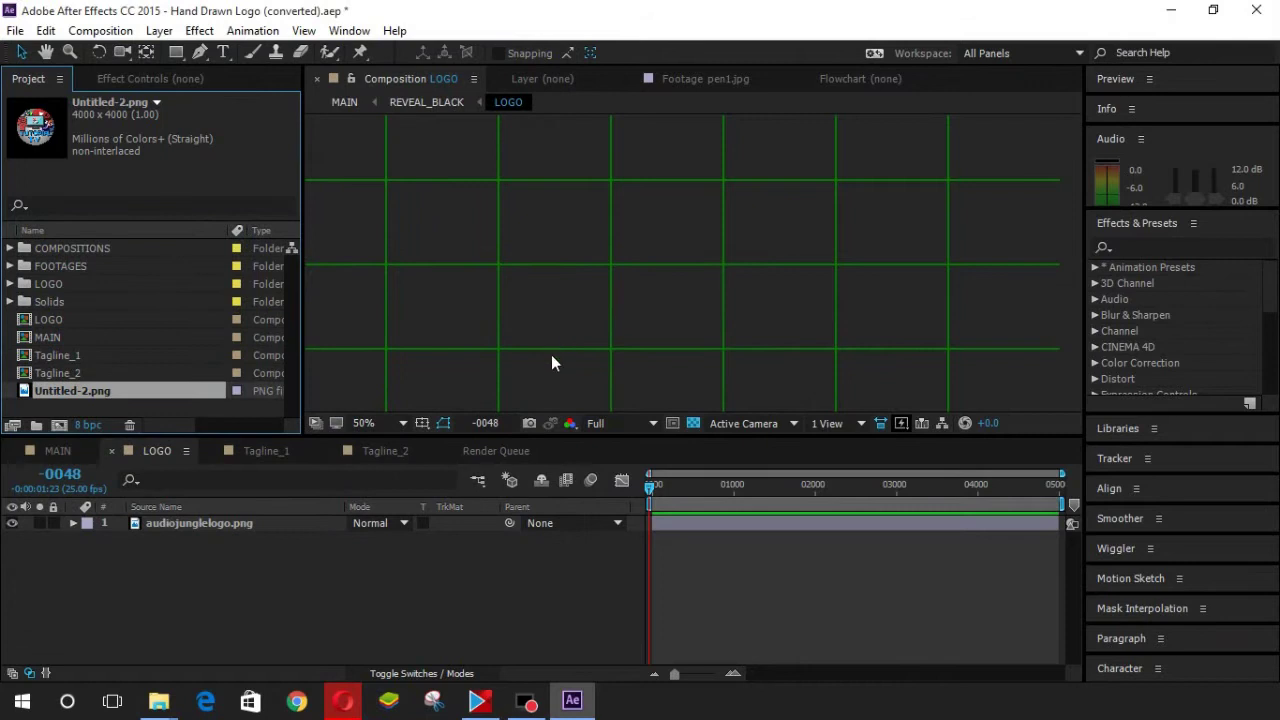
left_click(646, 521)
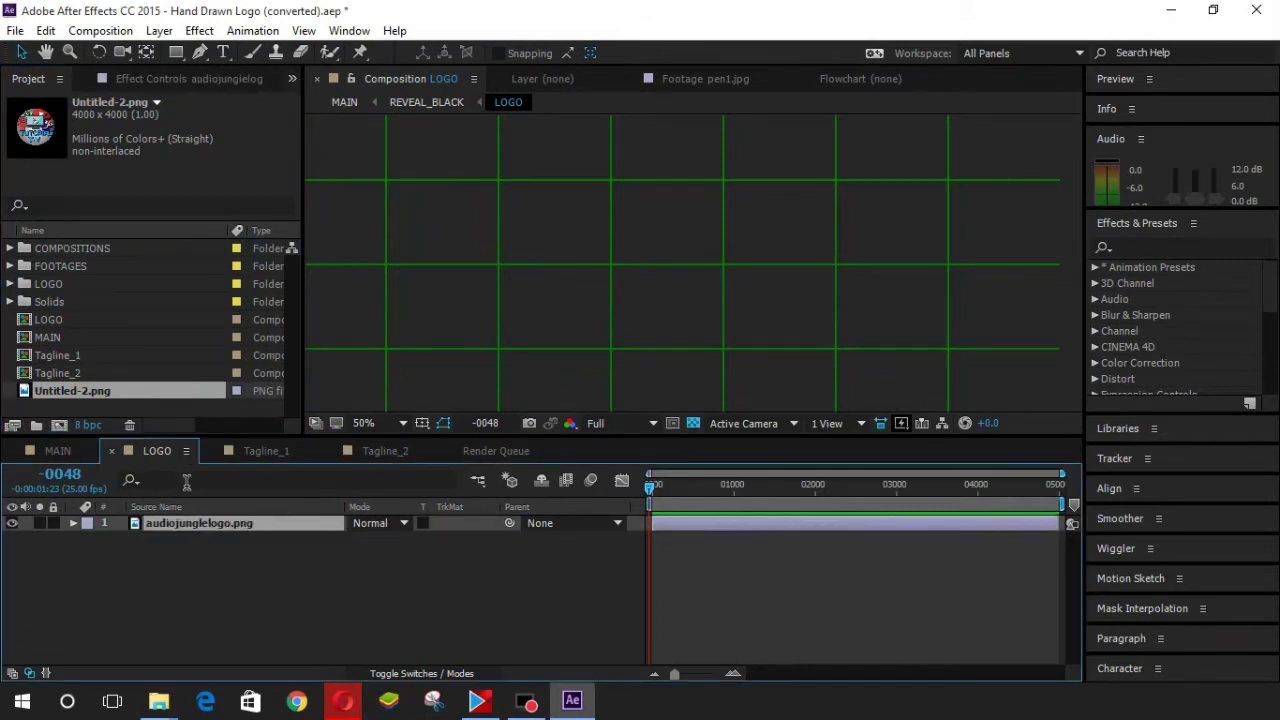
left_click(240, 524)
Swap the placeholder layer for Untitled-2.png in LOGO and view at 25%
key("Delete")
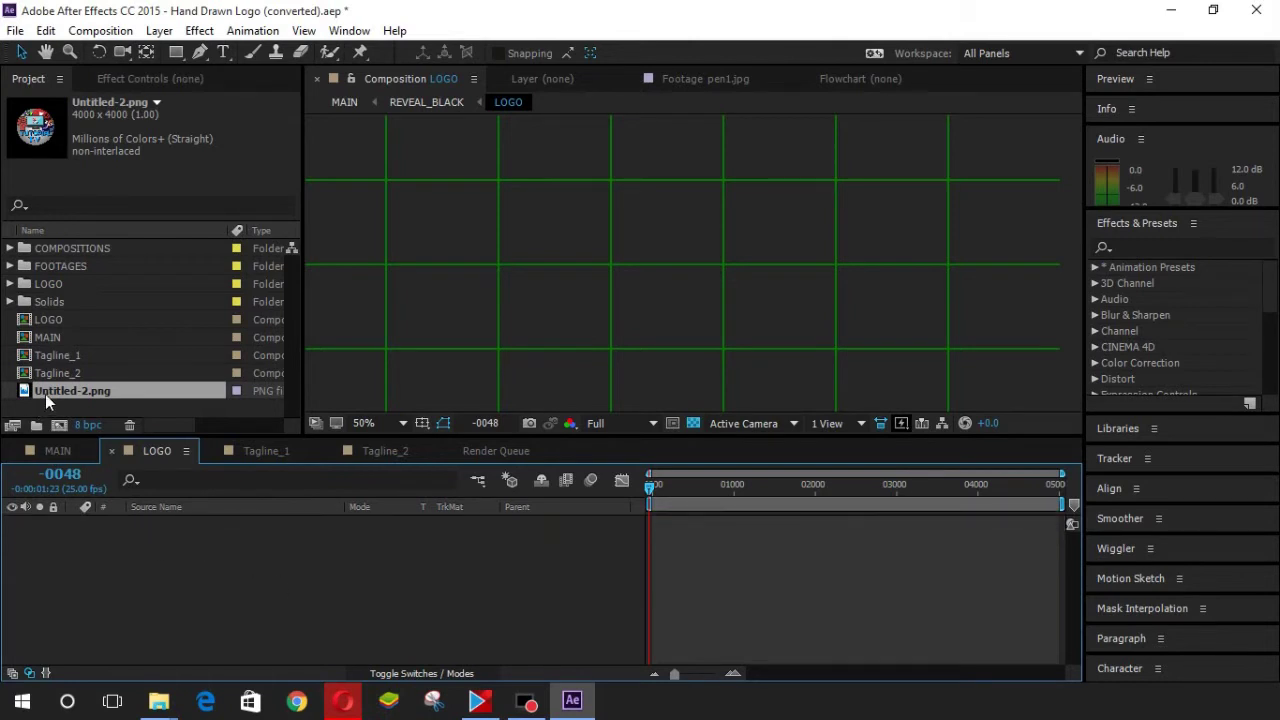
left_click_drag(49, 392, 97, 542)
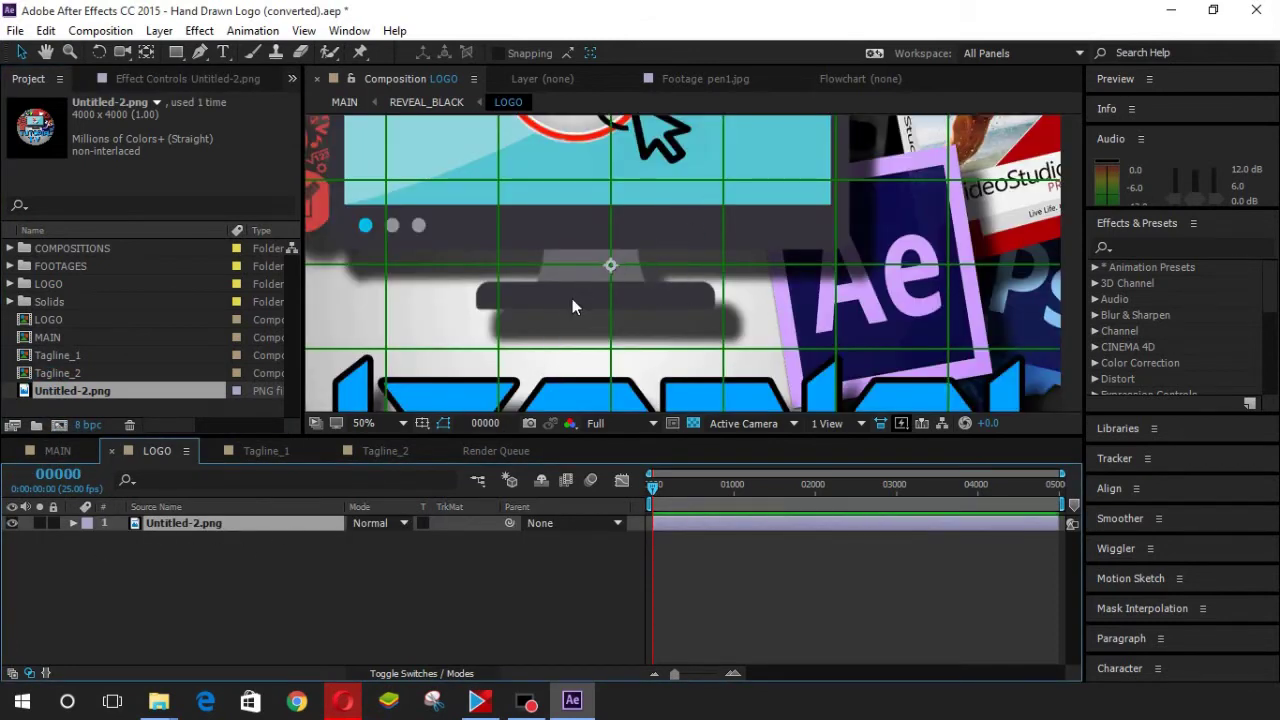
left_click(371, 430)
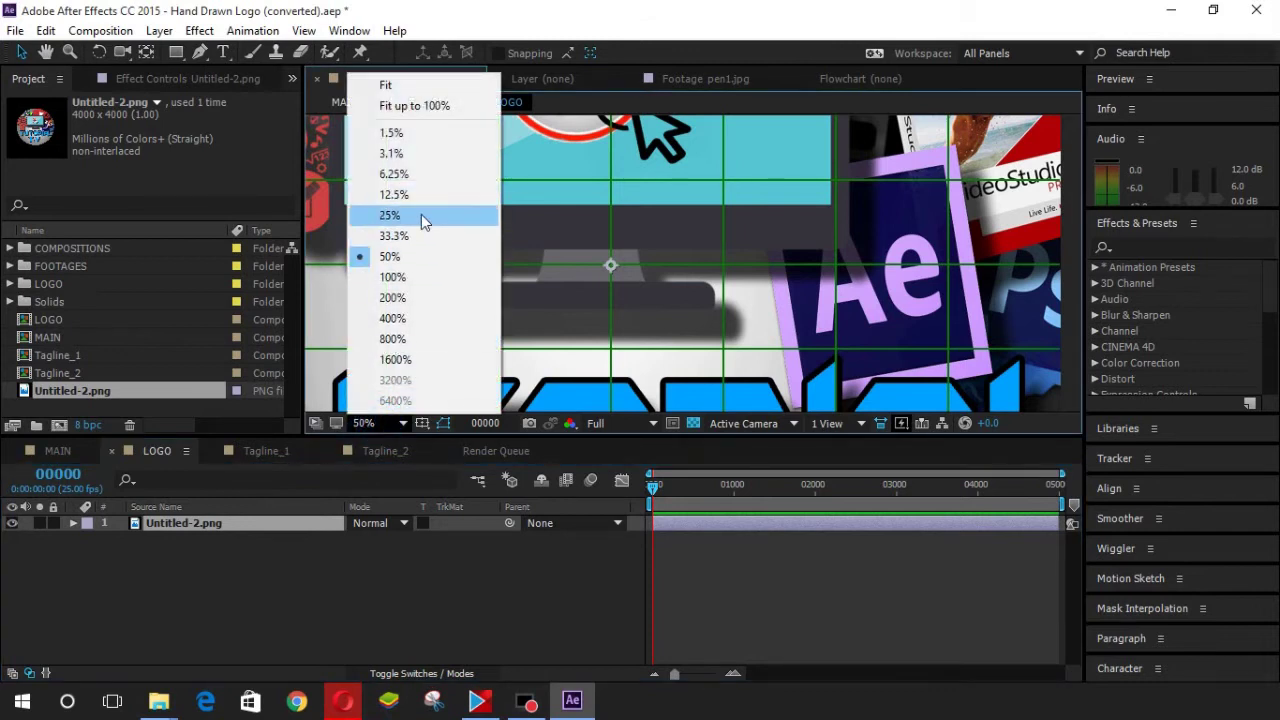
left_click(421, 214)
Centre the Tutorial T.V logo in the frame and resize it to fit
mouse_move(873, 205)
left_mouse_down()
mouse_move(838, 270)
mouse_move(492, 352)
left_mouse_up()
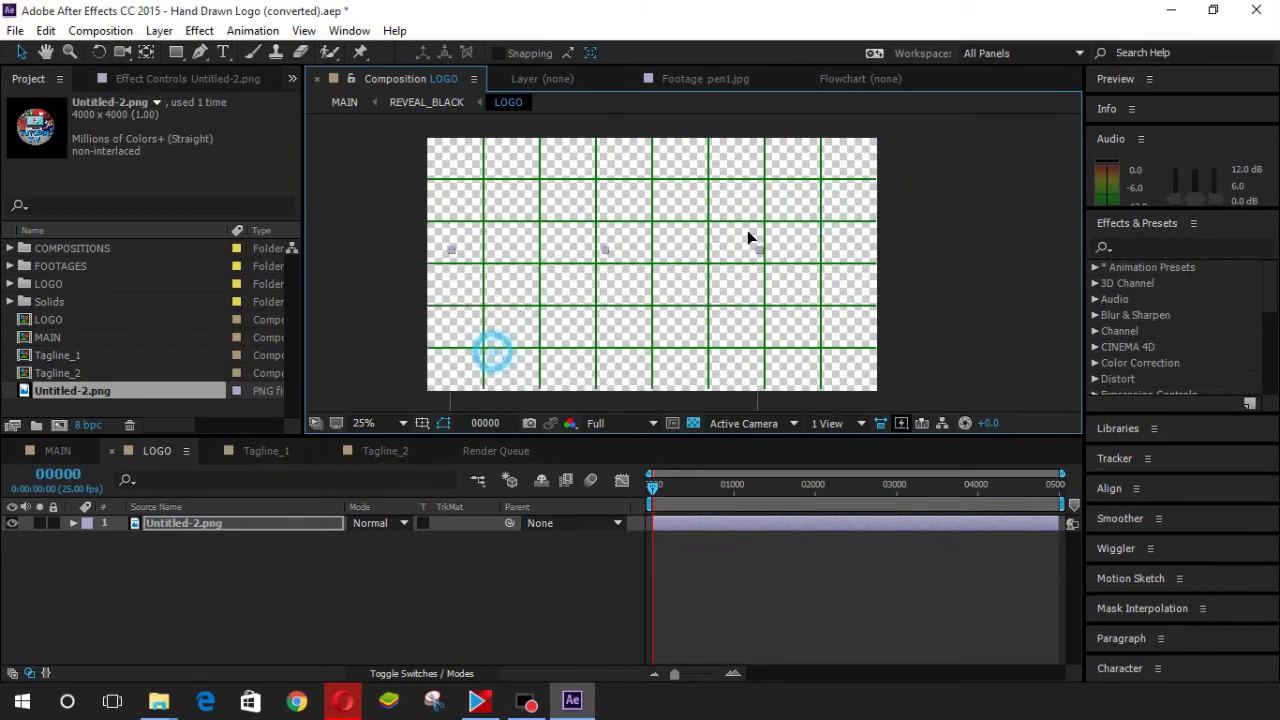
left_click_drag(697, 168, 664, 132)
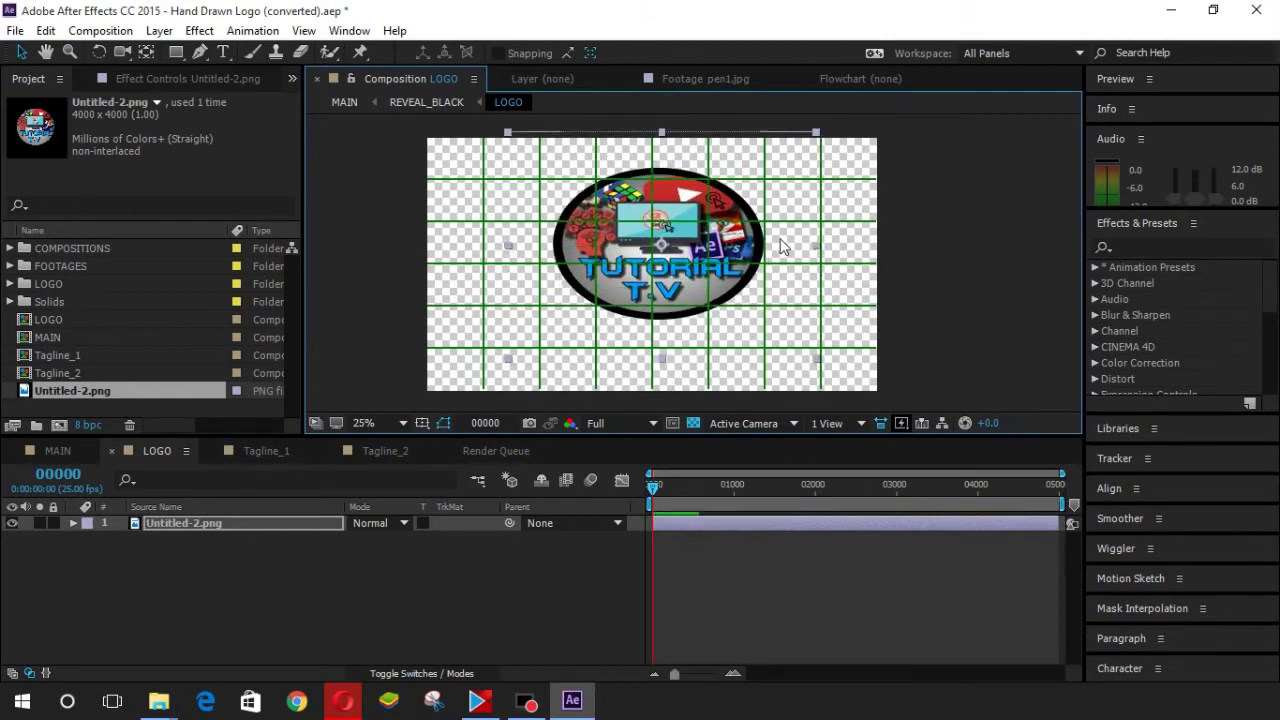
left_click_drag(816, 245, 789, 245)
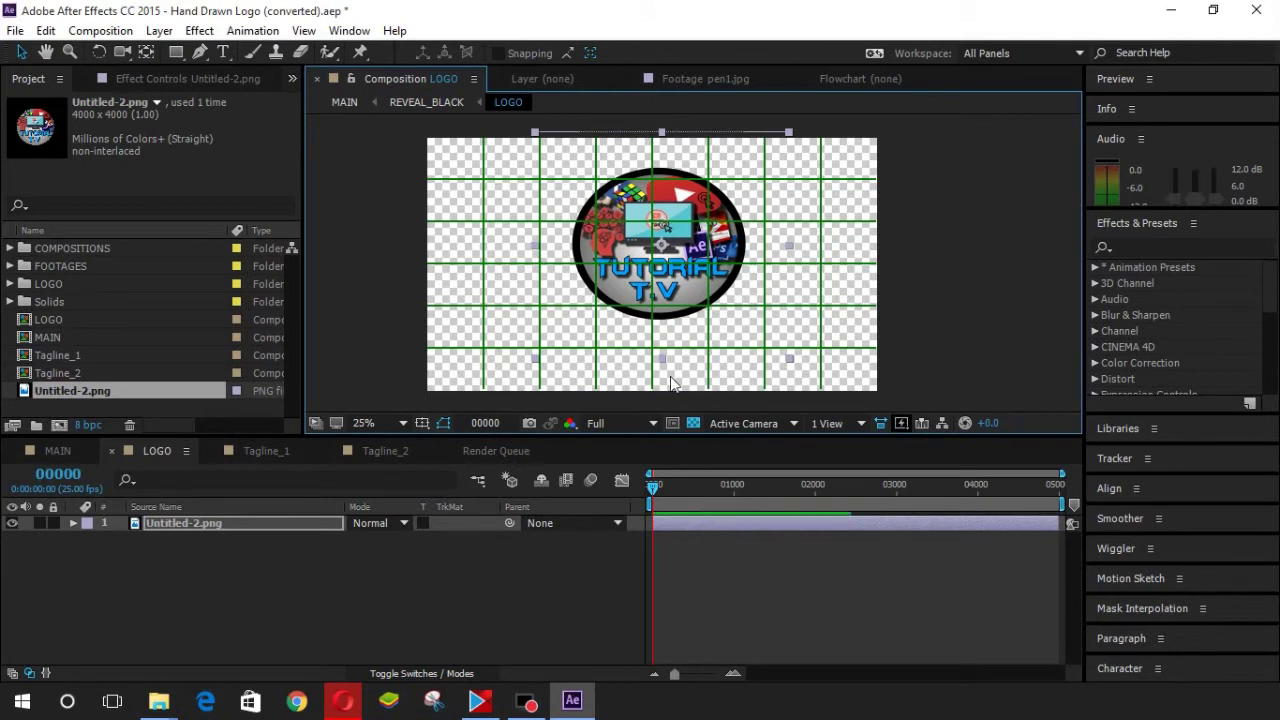
left_click_drag(662, 358, 662, 368)
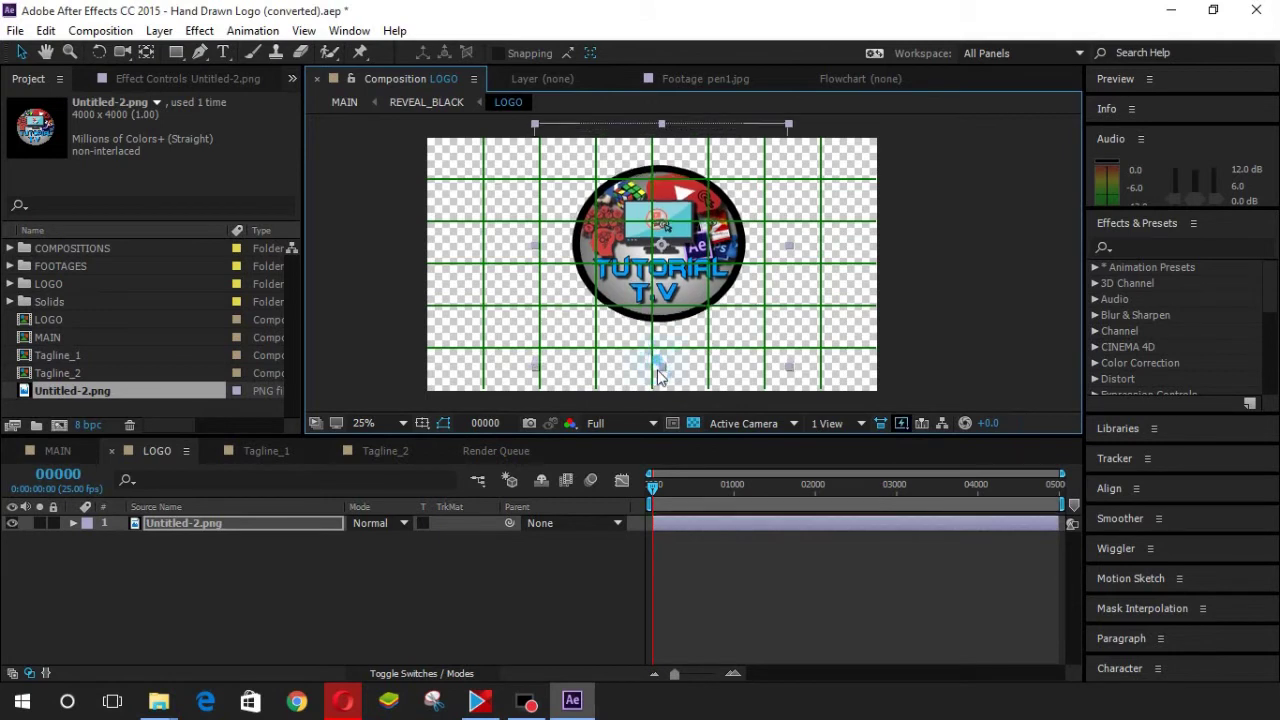
left_click(791, 250)
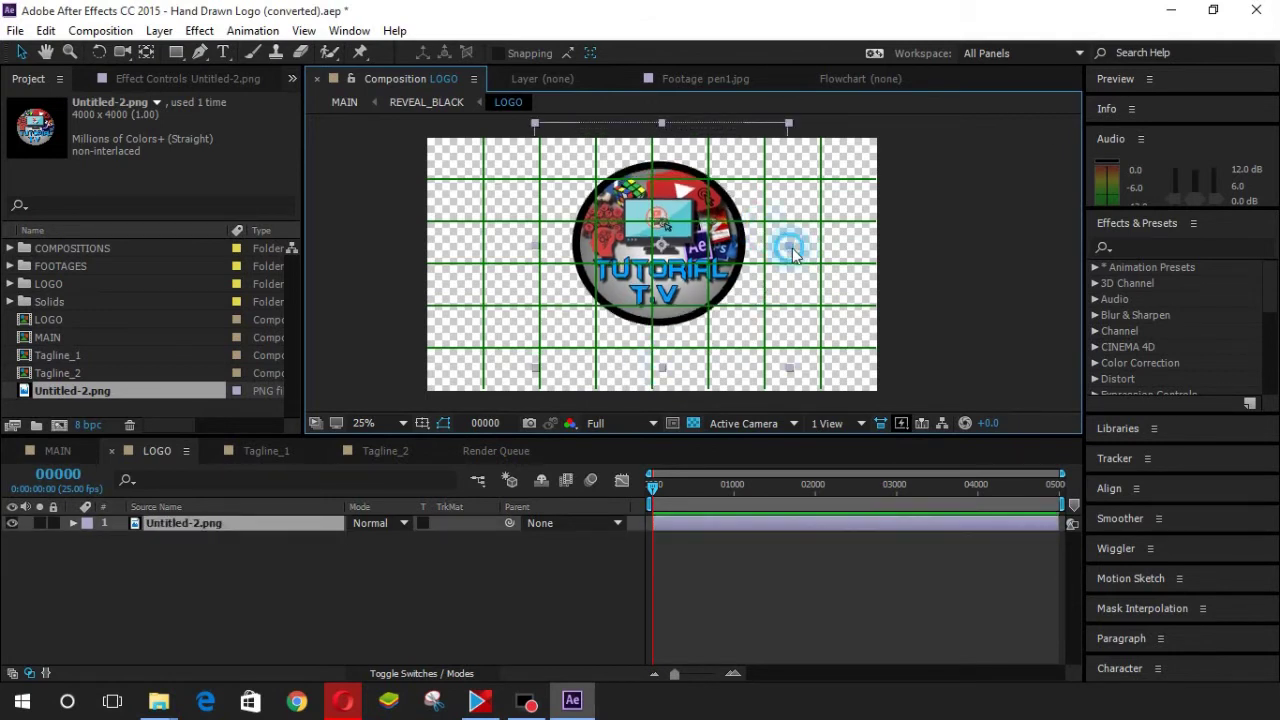
left_click_drag(796, 248, 704, 270)
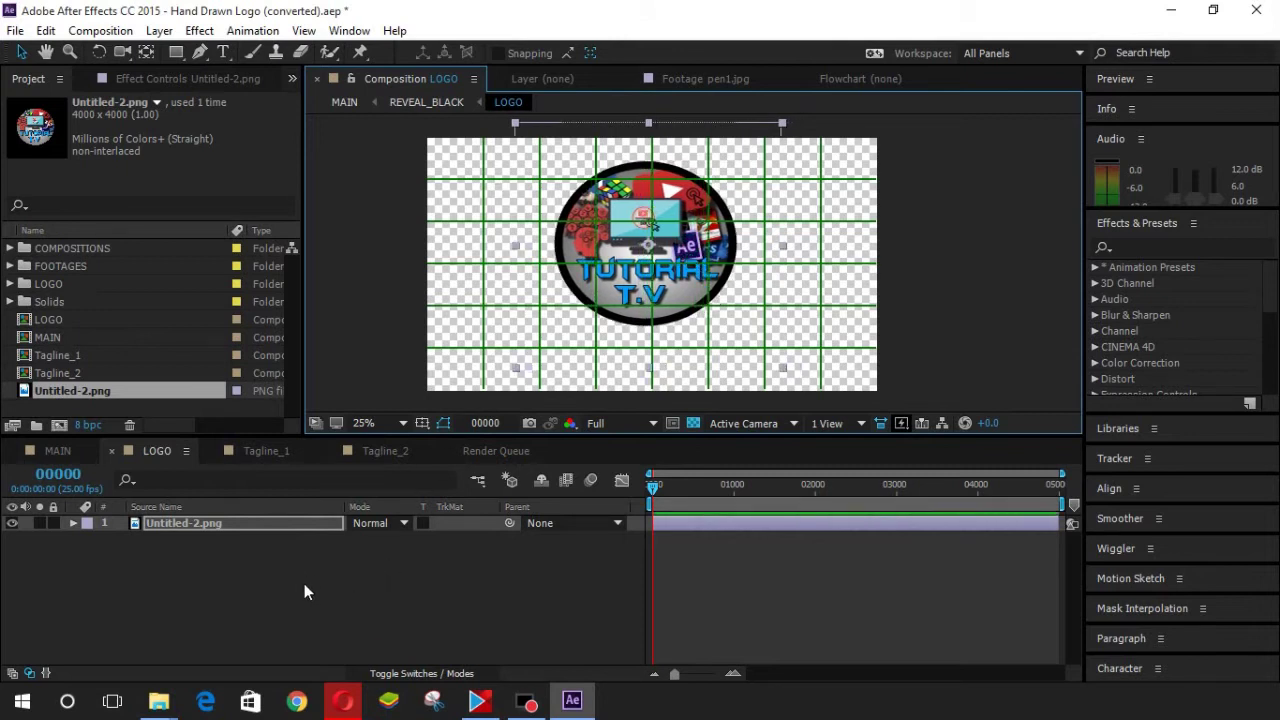
In Tagline_1, select the text layer and go to the frame showing HAND DRAWN LOGO
left_click(262, 452)
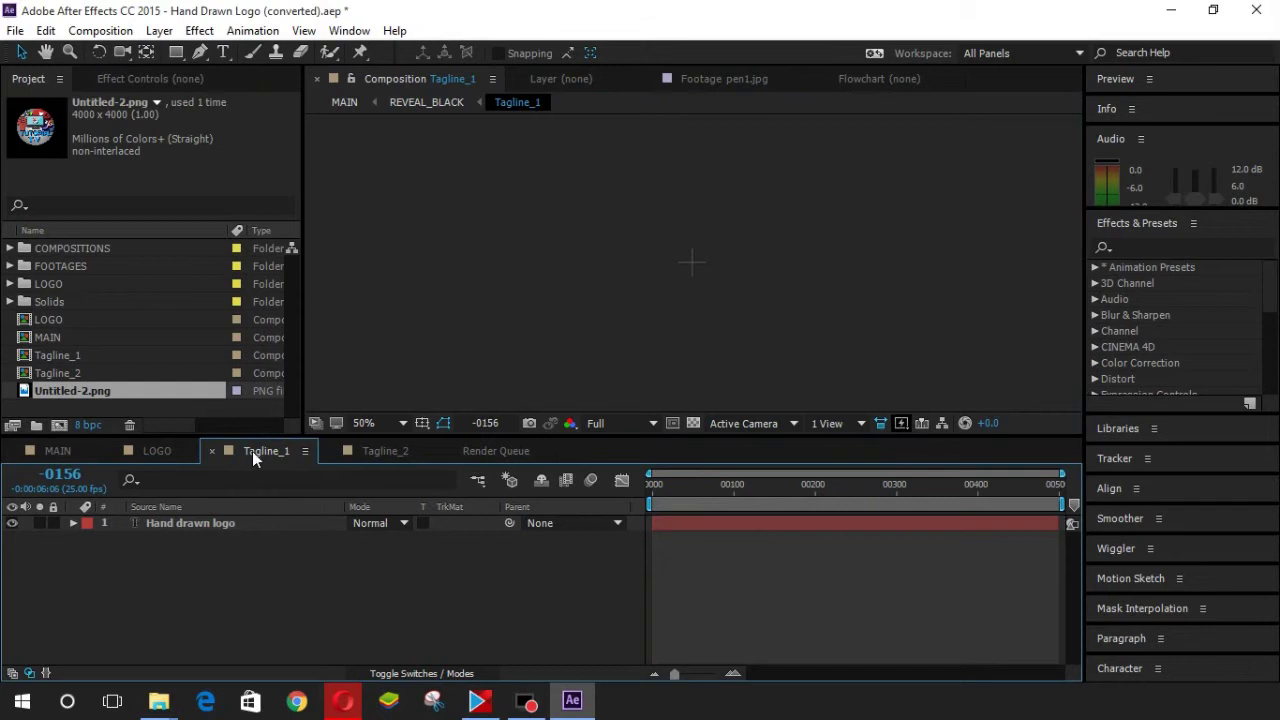
left_click(230, 526)
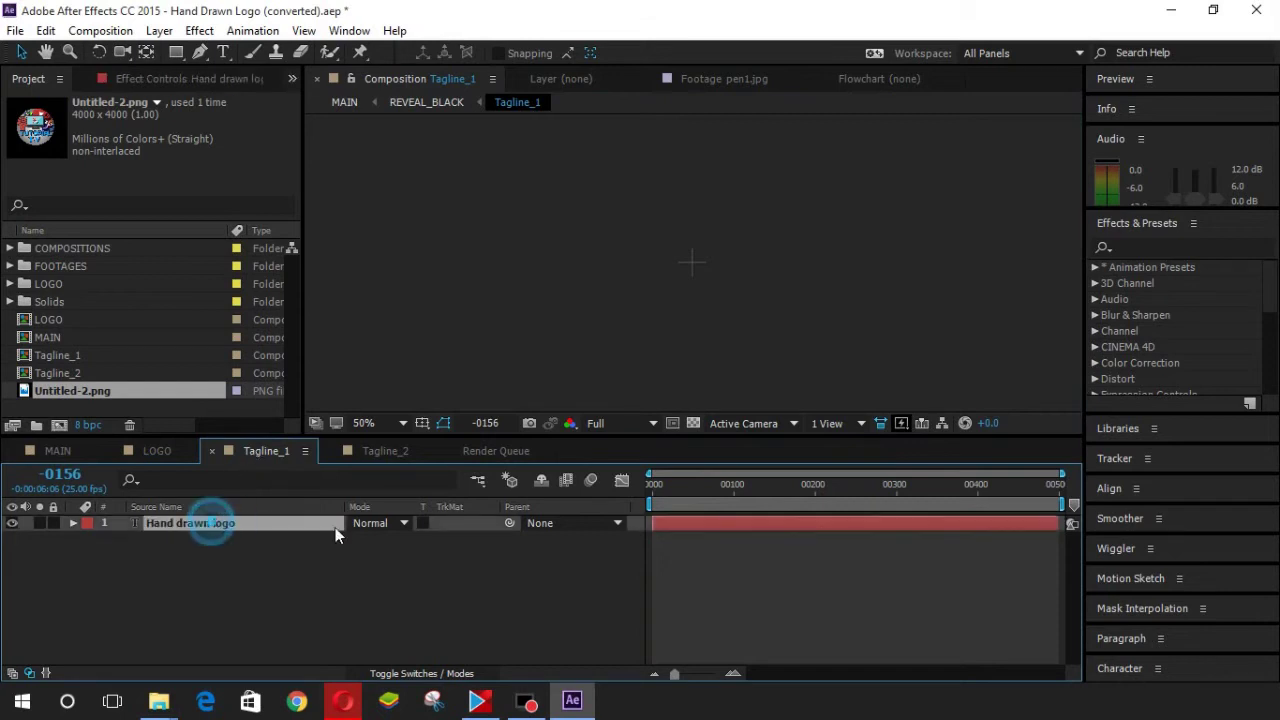
left_click_drag(709, 485, 725, 487)
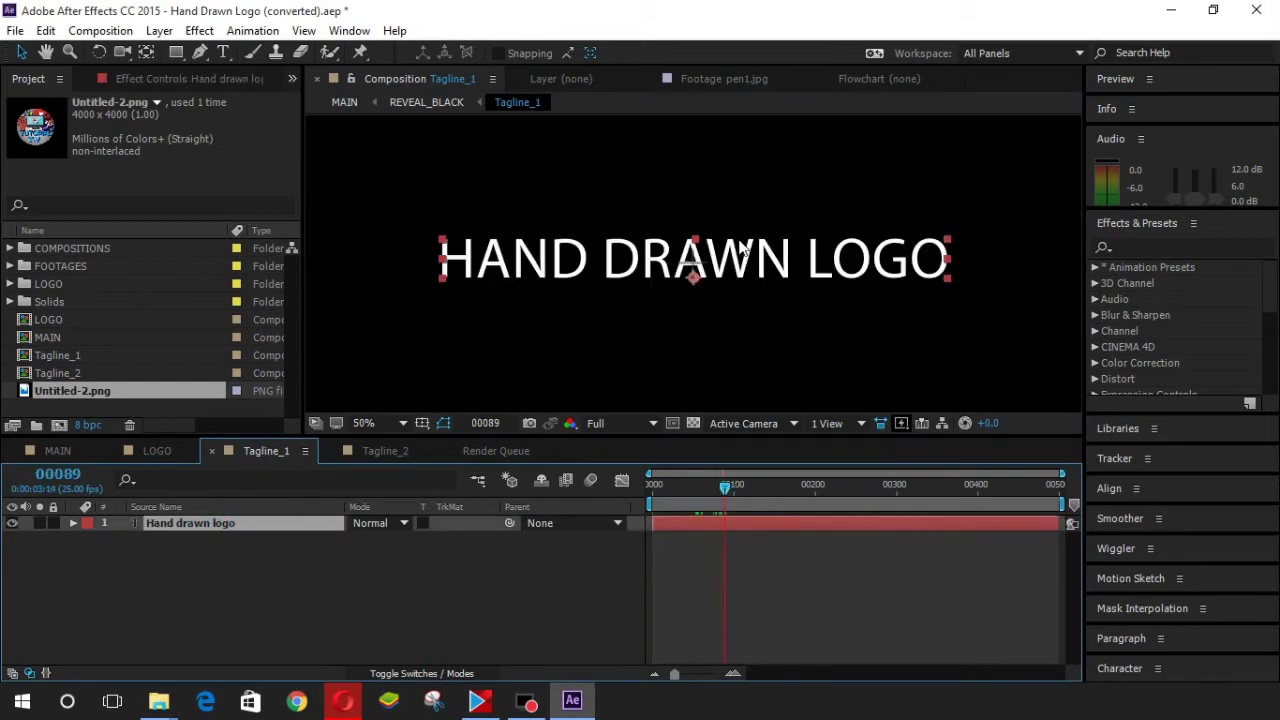
Replace the HAND DRAWN LOGO text with 'Tutorial T.V pro' using the Type Tool
left_click(226, 53)
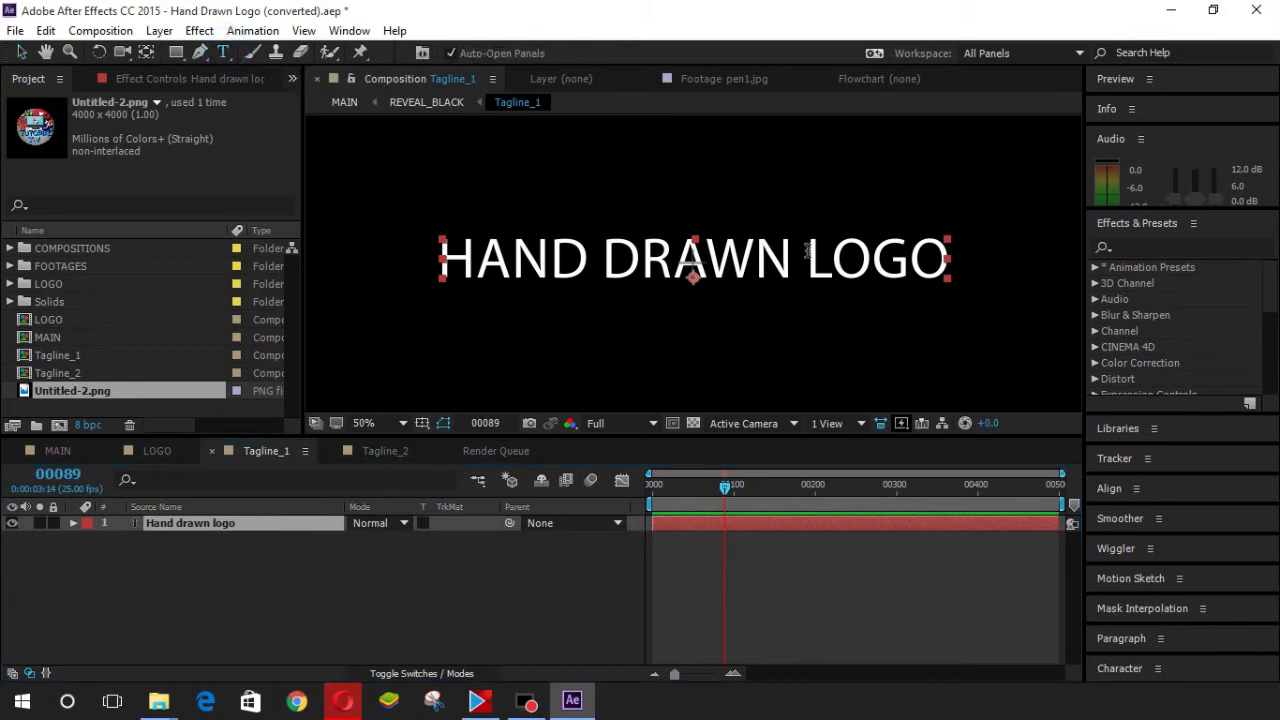
left_click_drag(923, 259, 423, 243)
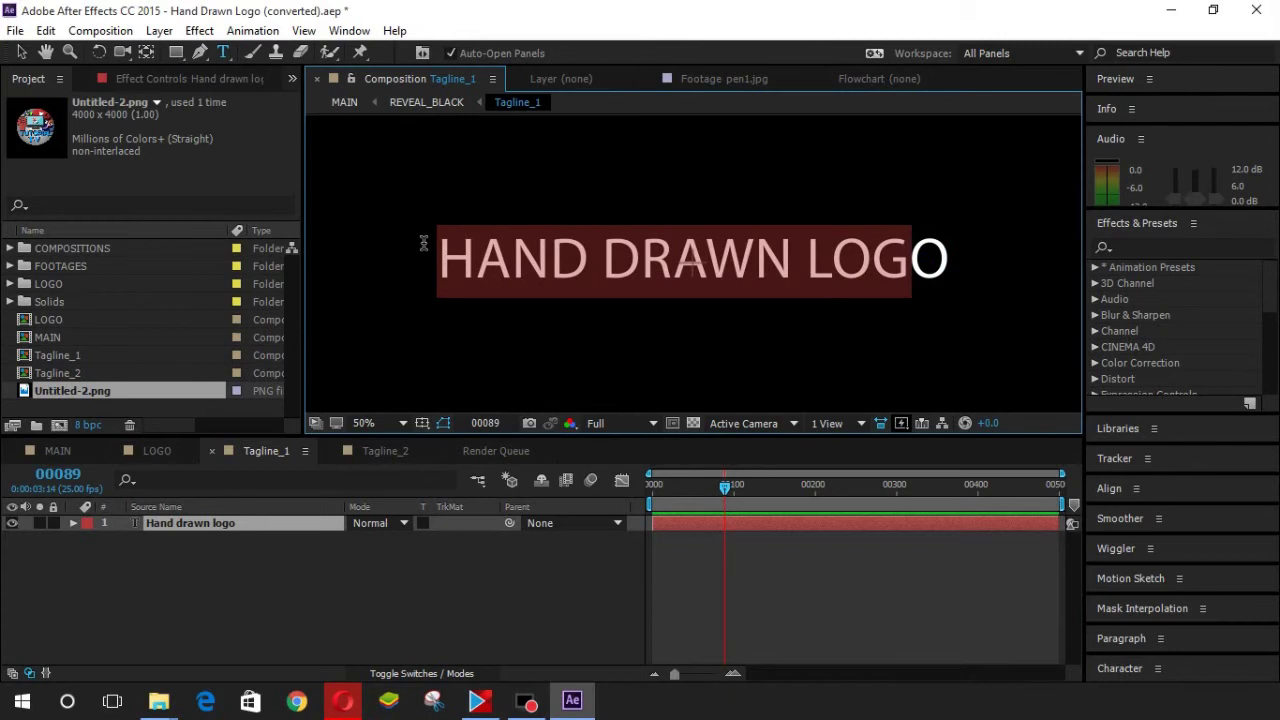
key("Delete")
key("Delete")
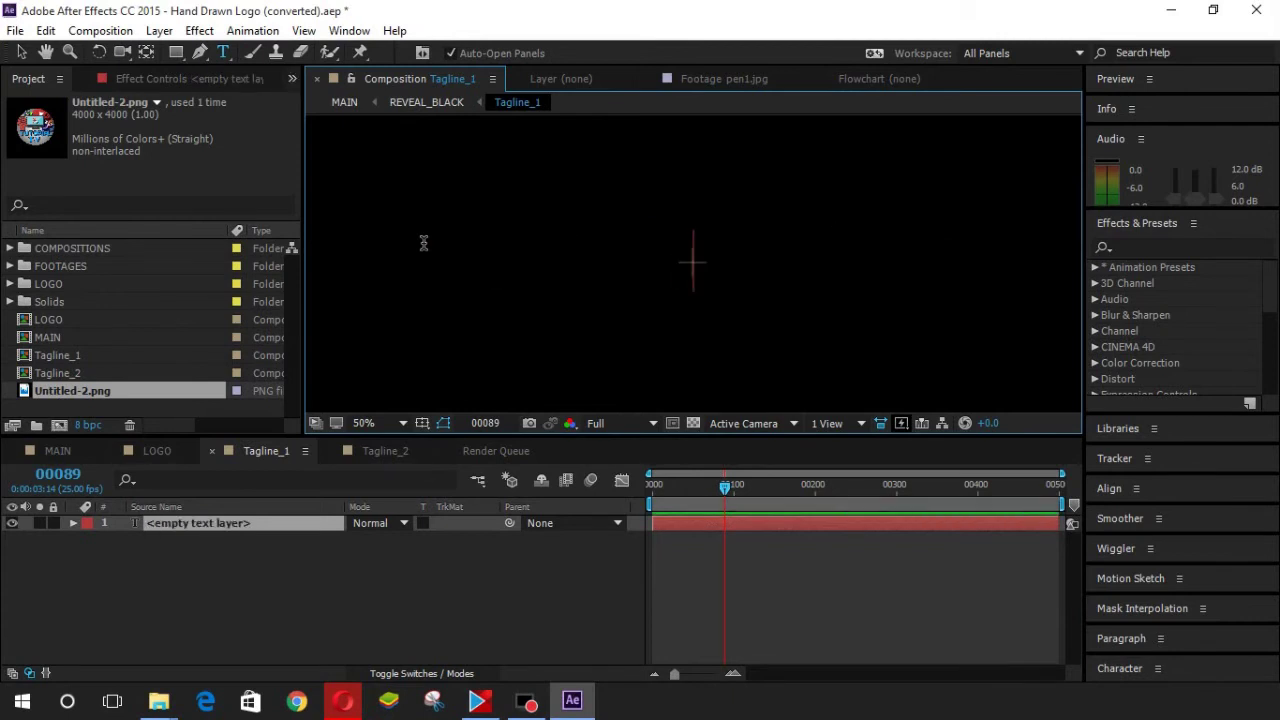
type("Tutorial T.V pro")
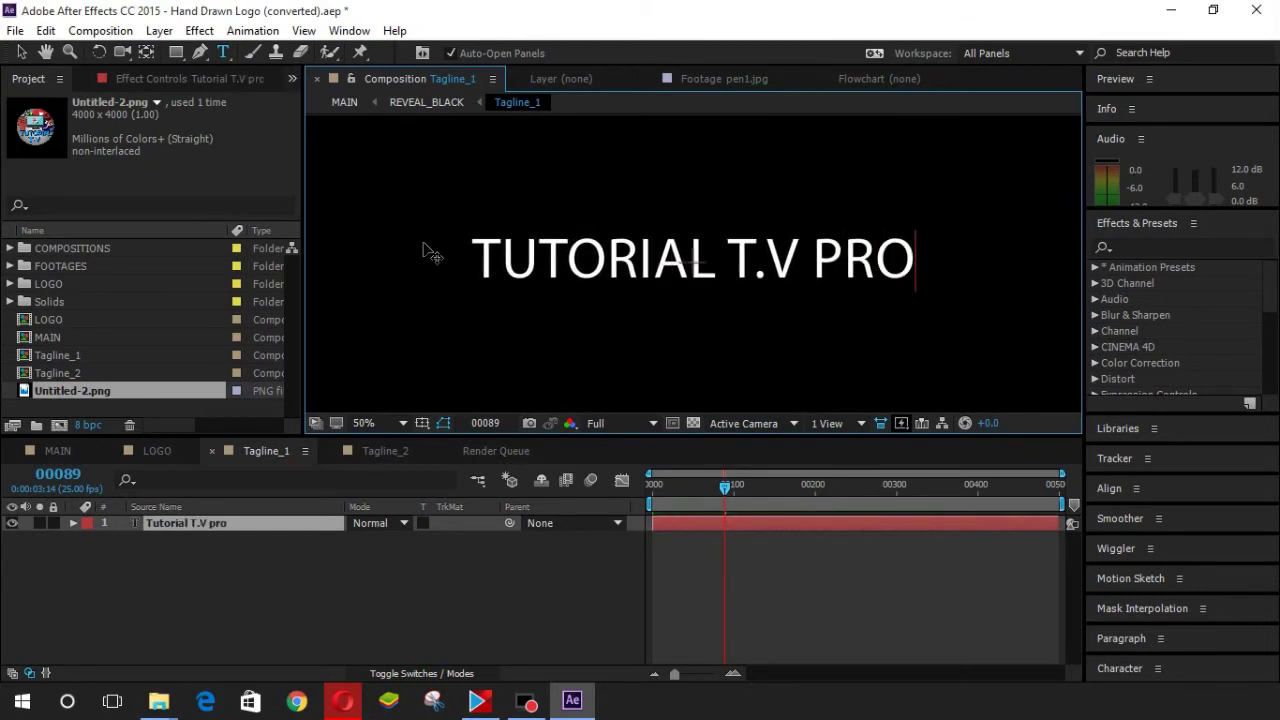
key("Return")
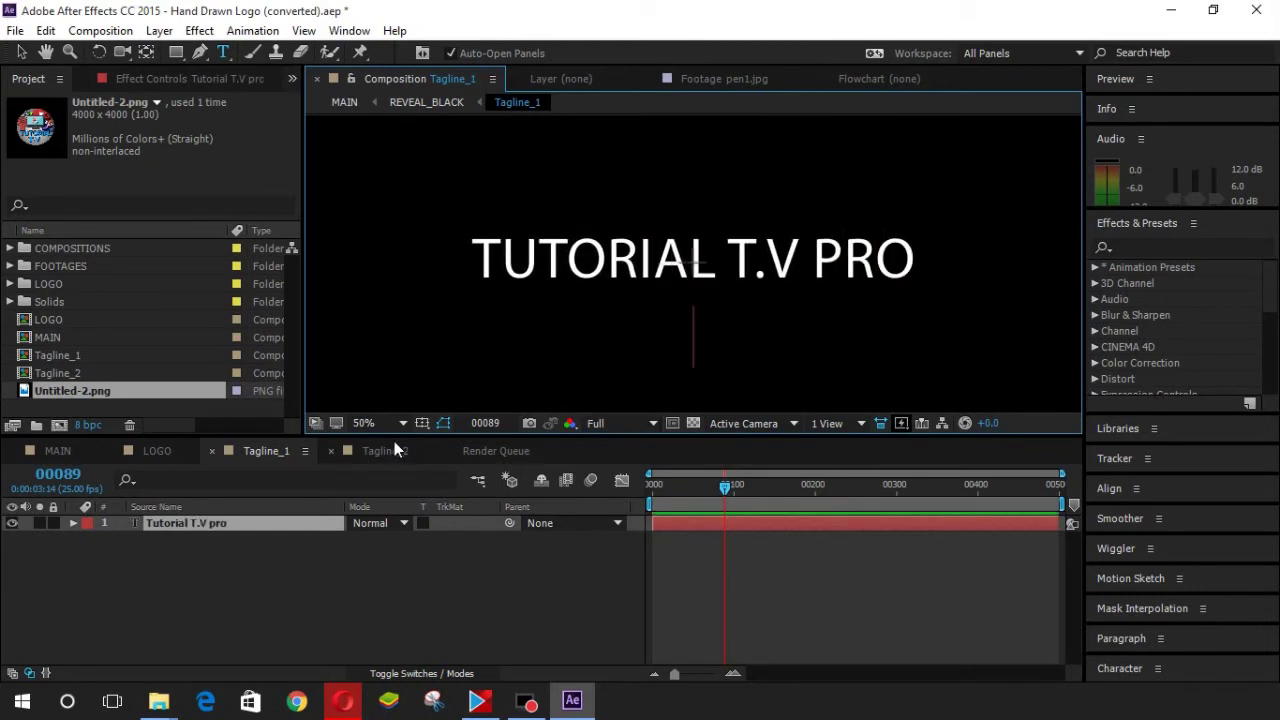
left_click(389, 449)
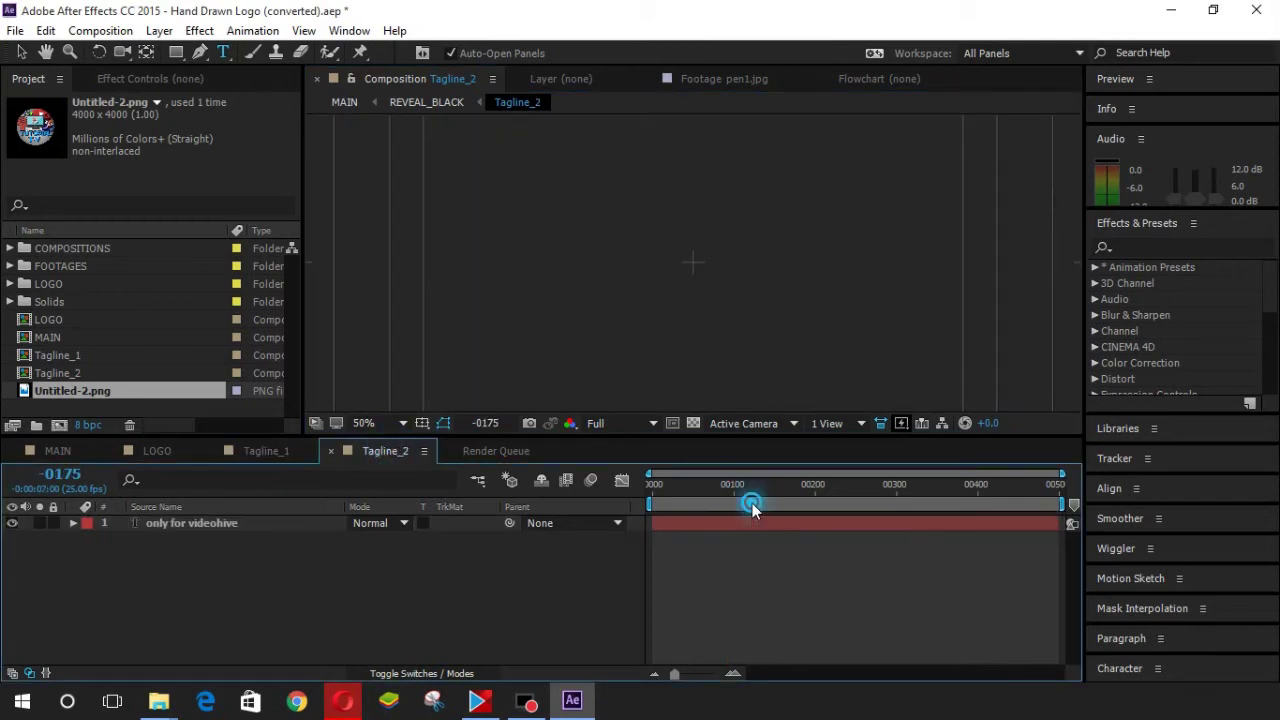
Replace Tagline_2's ONLY FOR VIDEOHIVE text with 'subscribe for more', then rewind
left_click_drag(752, 510, 797, 504)
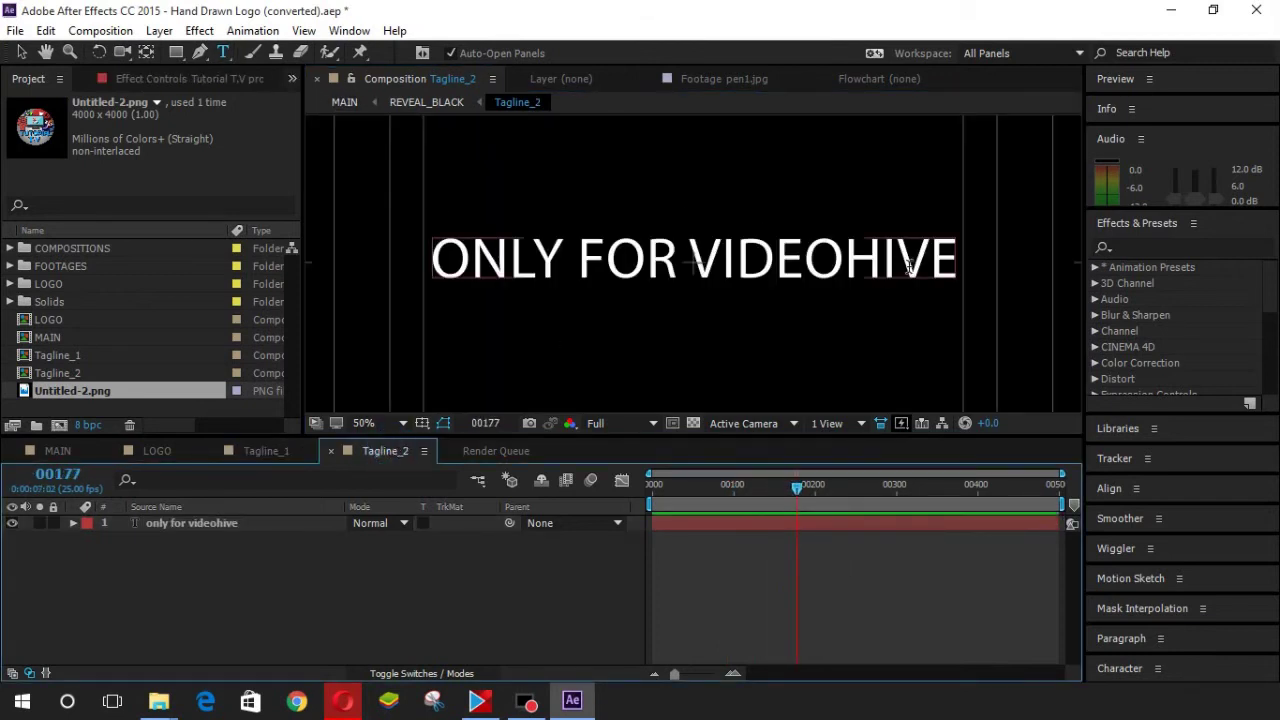
left_click_drag(947, 268, 438, 265)
key("BackSpace")
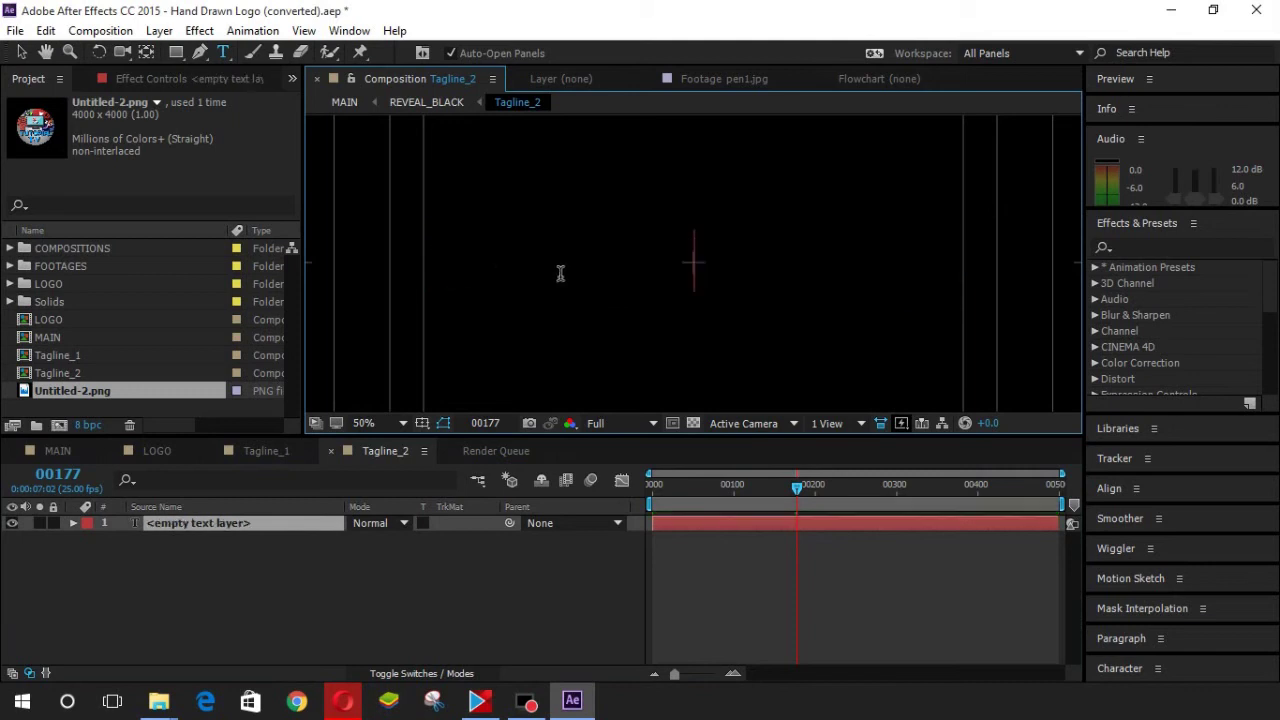
type("subscribe for")
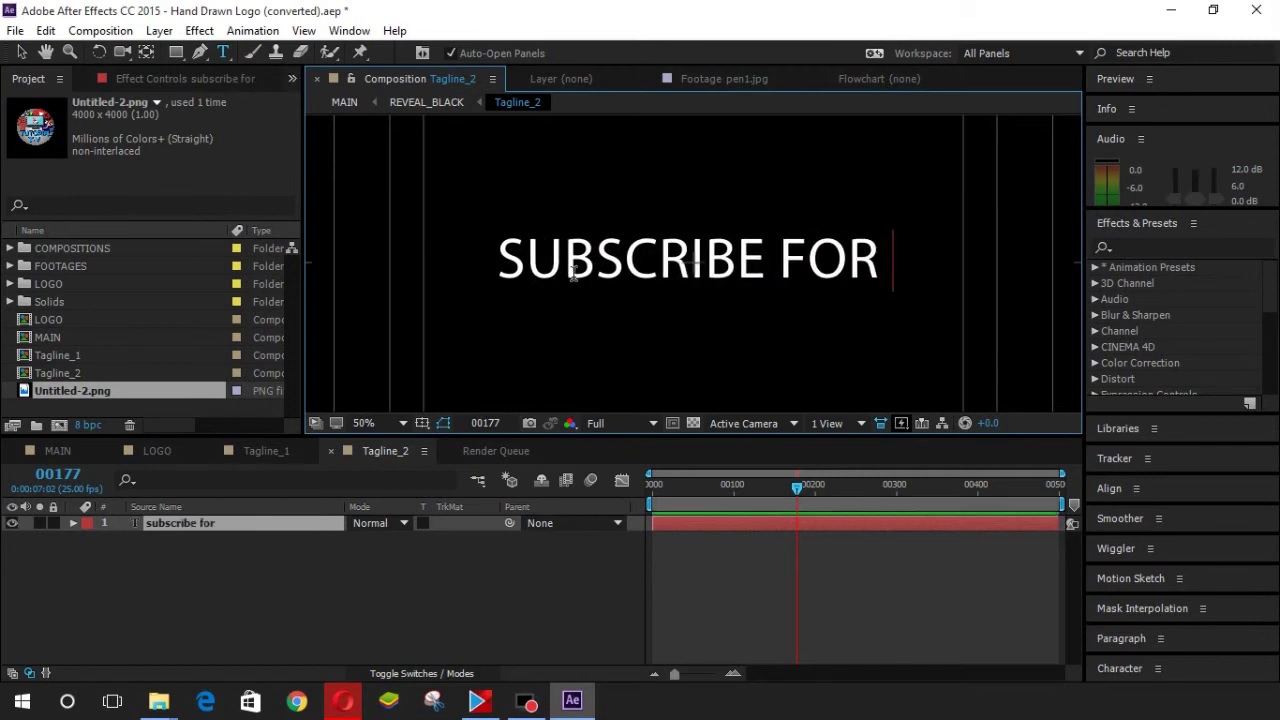
type(" more")
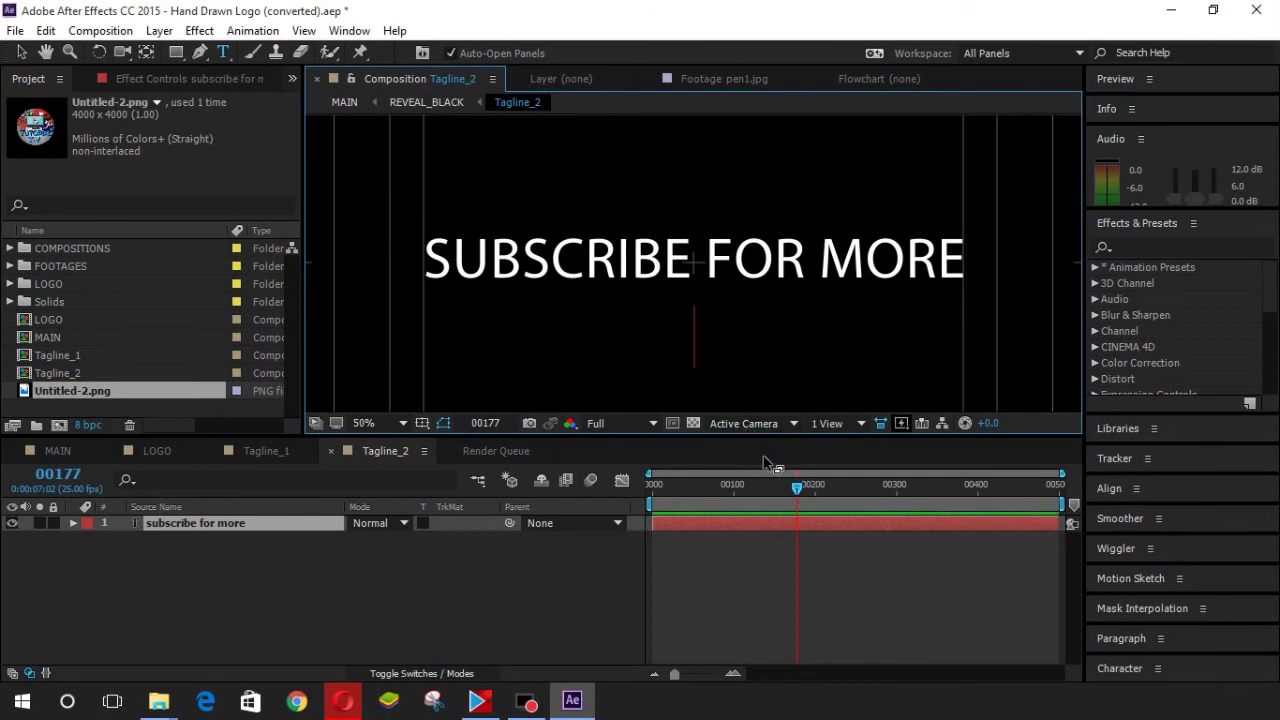
left_click_drag(797, 481, 578, 486)
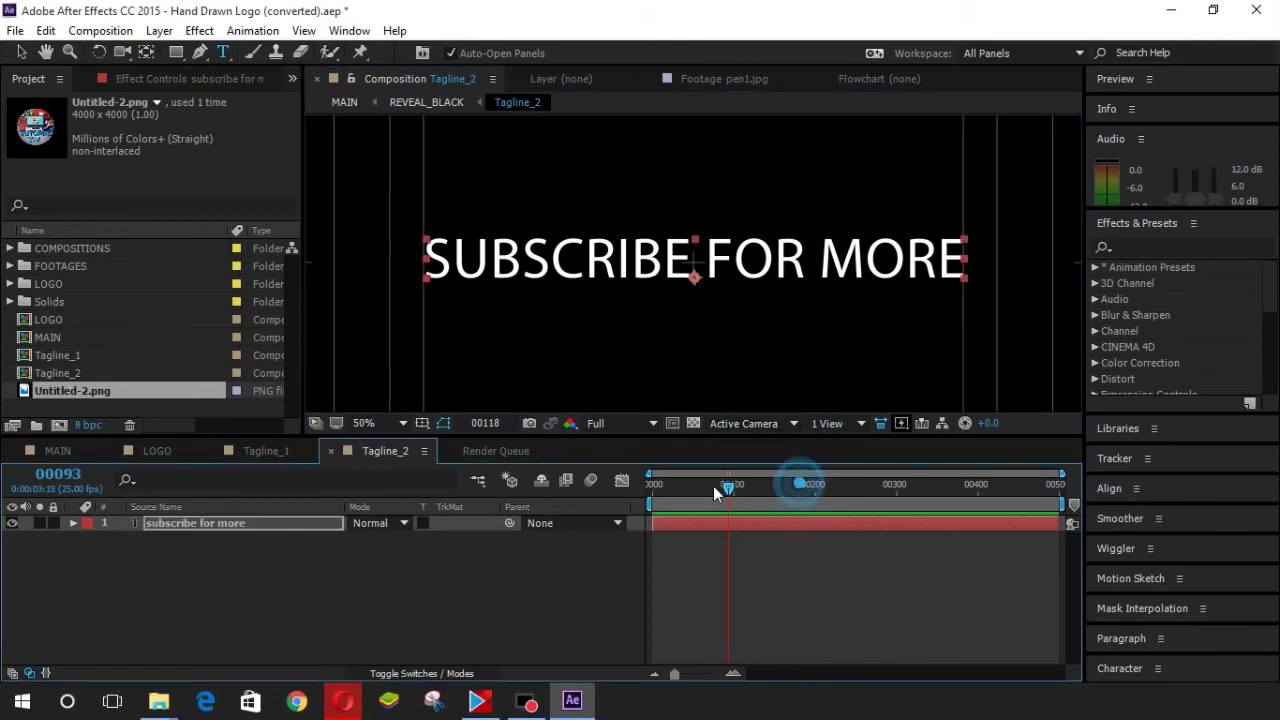
In MAIN, jump to the closing frames showing the Tutorial T.V logo and tagline
left_click(58, 451)
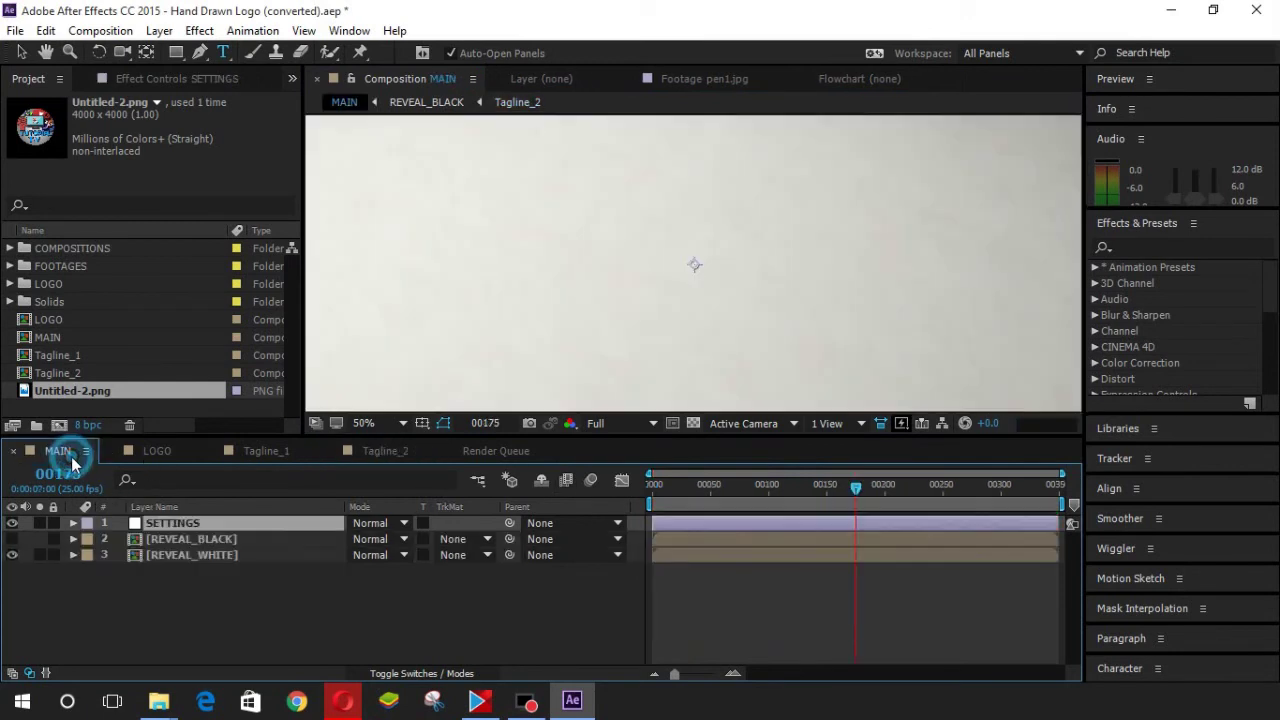
left_click_drag(855, 490, 611, 491)
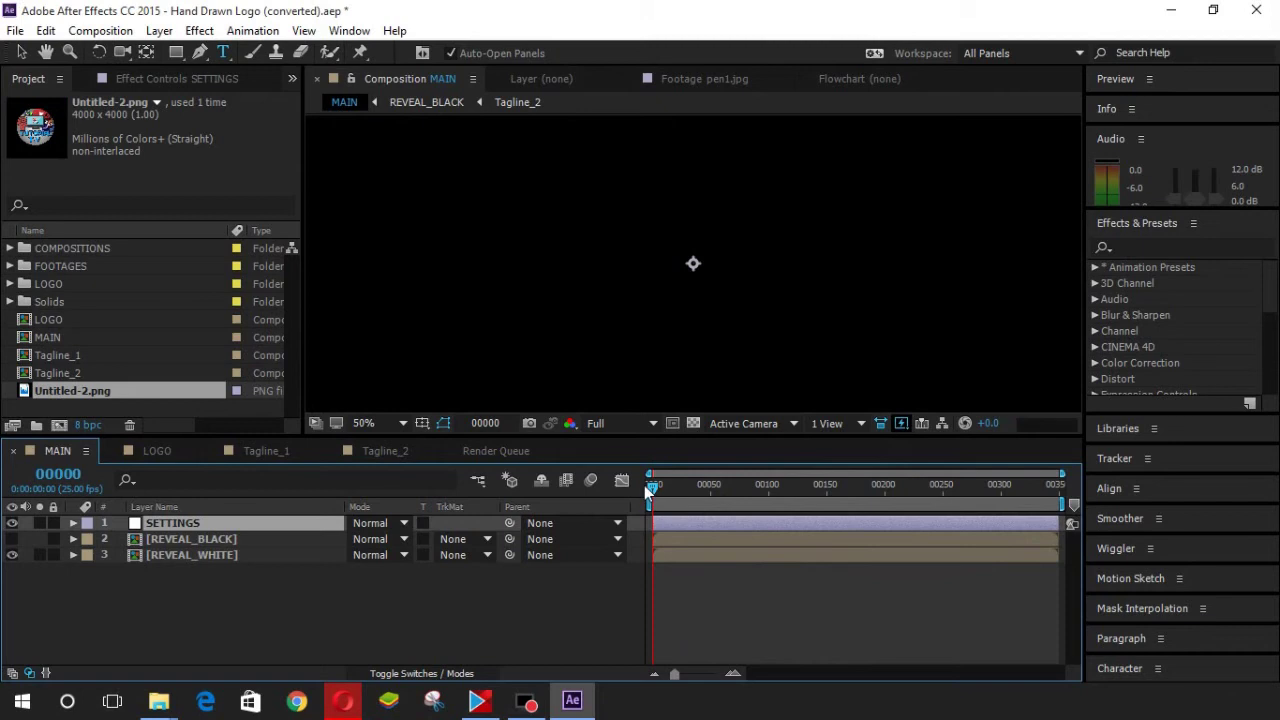
key("End")
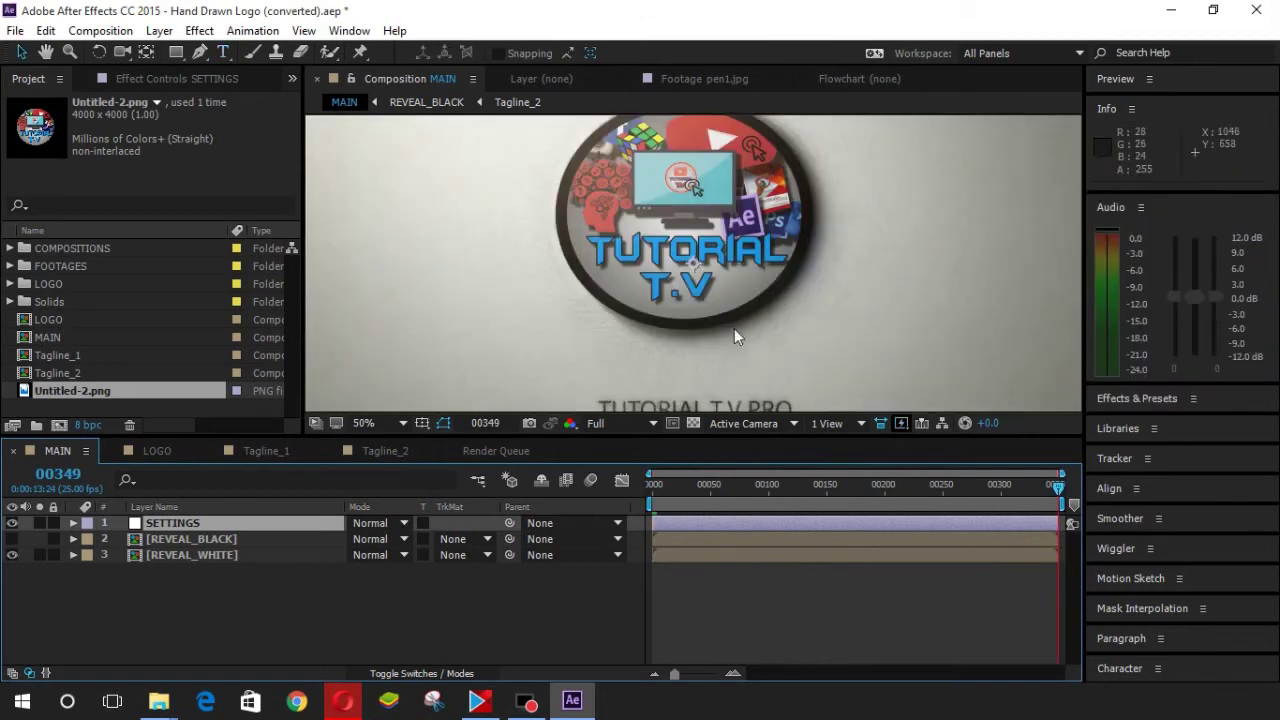
left_click_drag(1043, 480, 1037, 480)
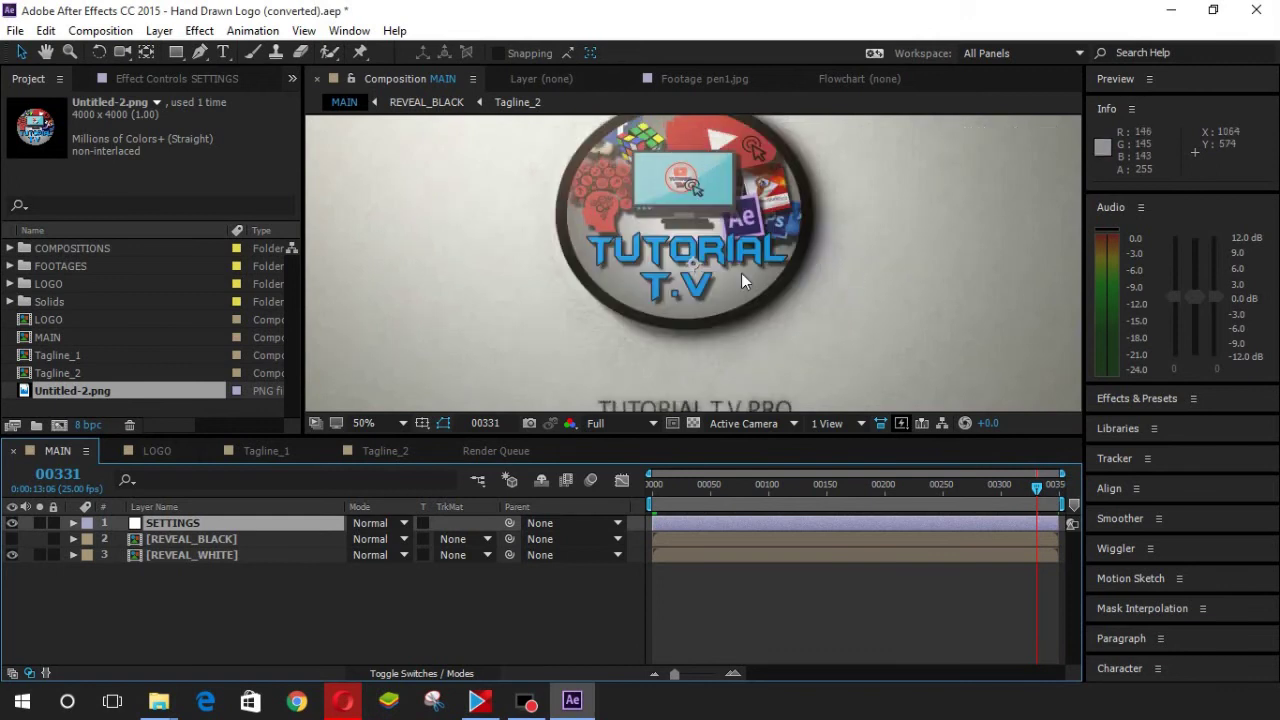
left_click(15, 30)
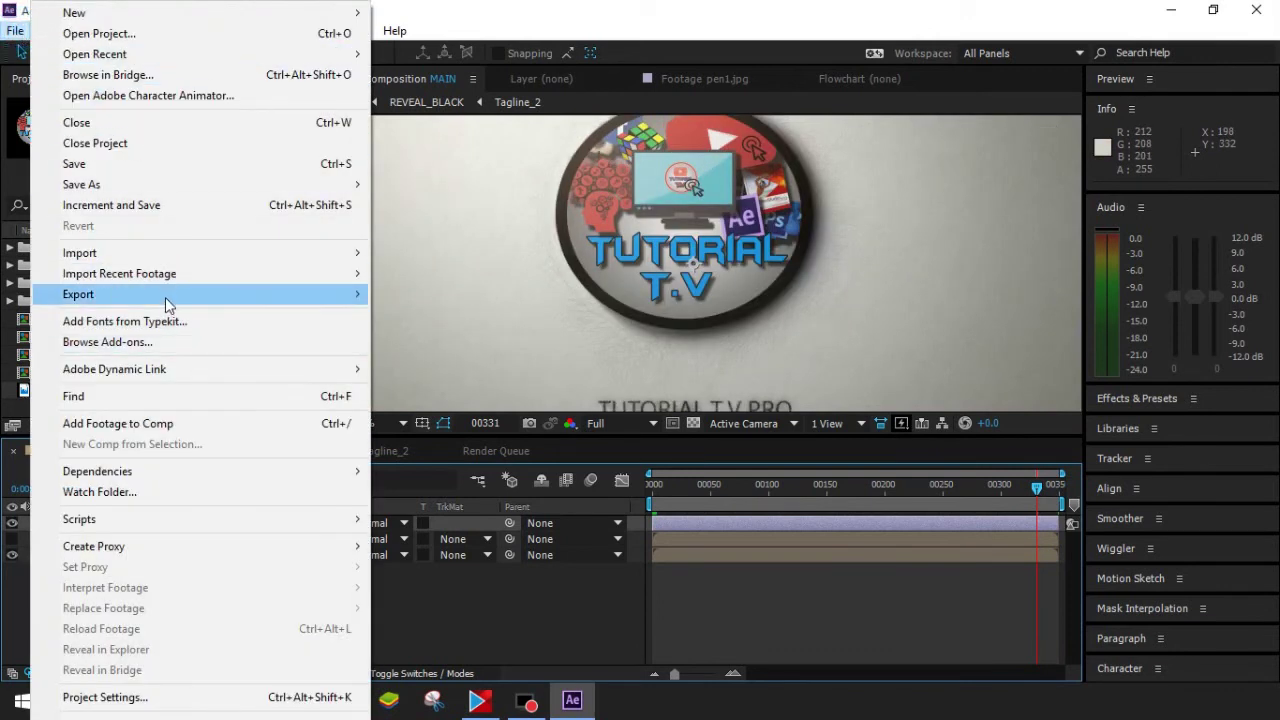
Add MAIN to the Render Queue with the default output name and render it
mouse_move(165, 297)
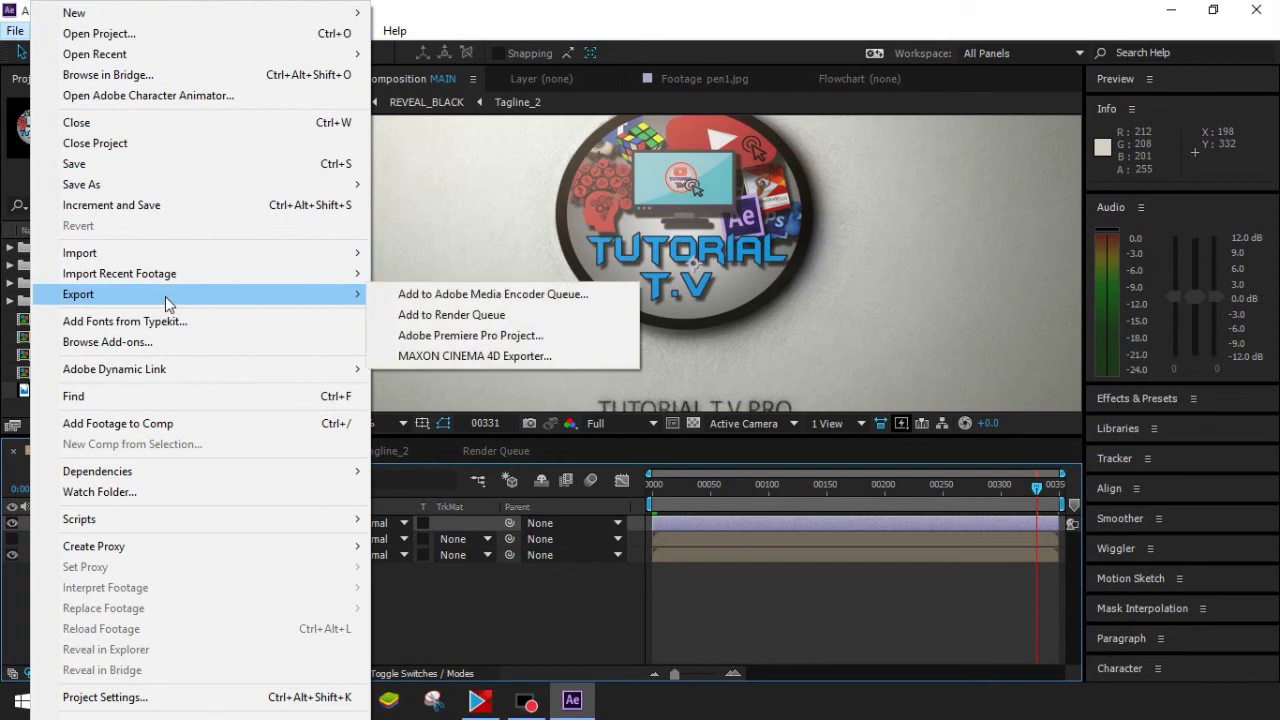
left_click(433, 316)
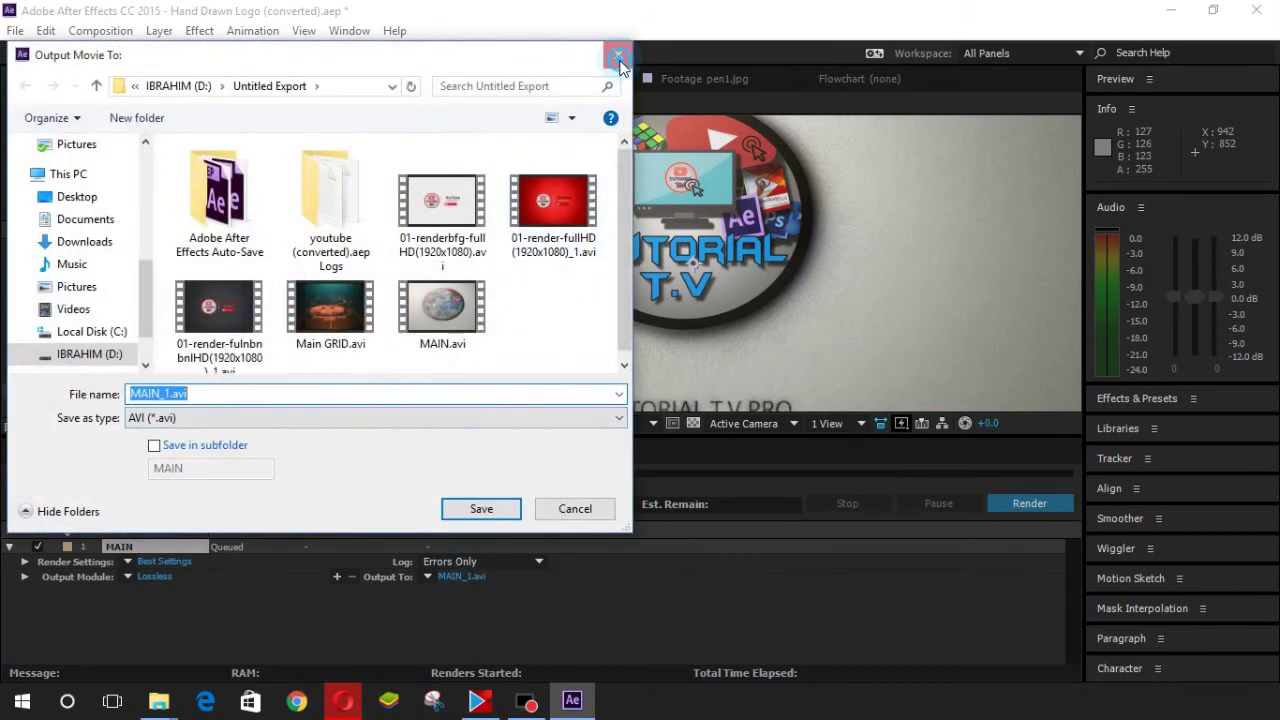
left_click(618, 58)
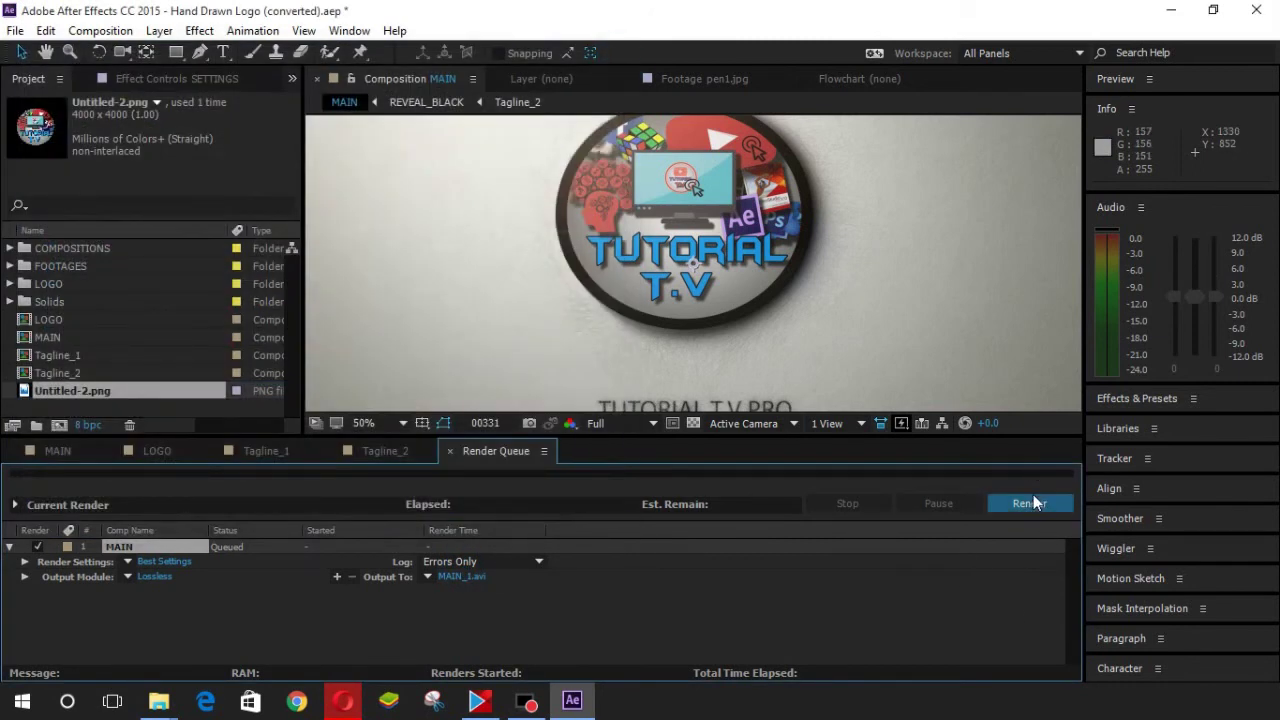
left_click(1028, 505)
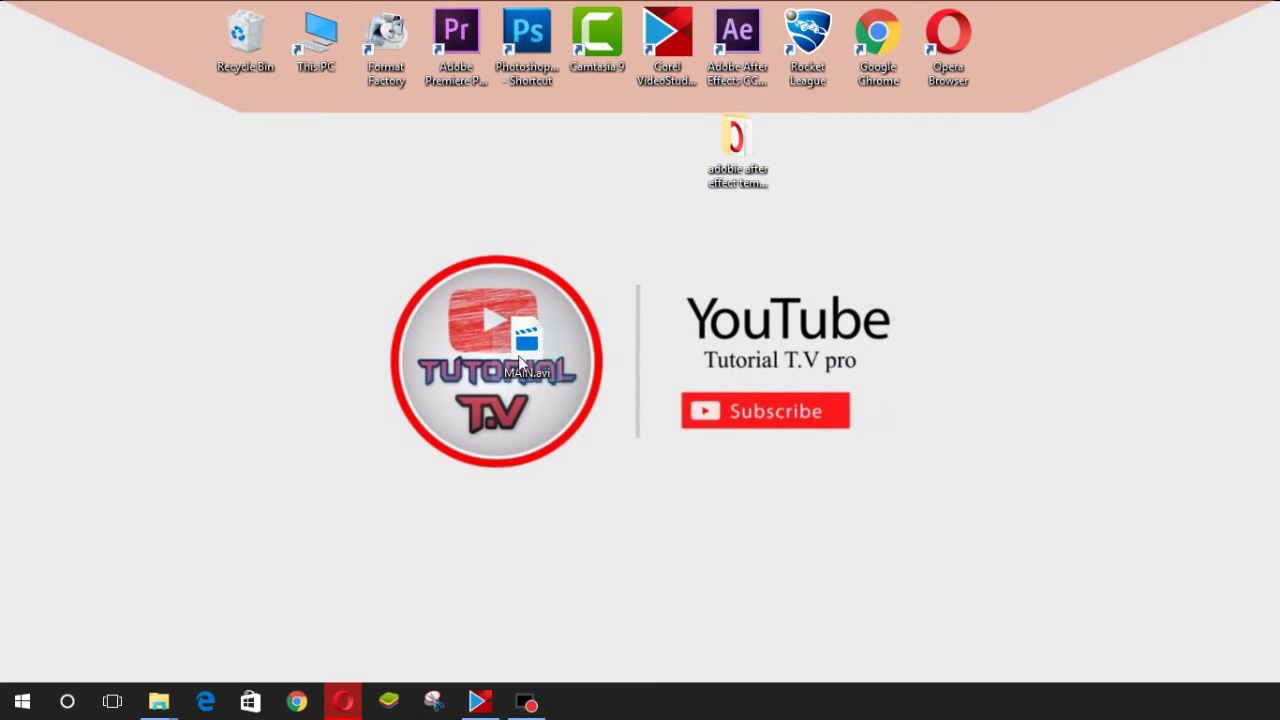
Check MAIN.avi's properties (2.02 GB AVI), then open the file for playback
right_click(528, 368)
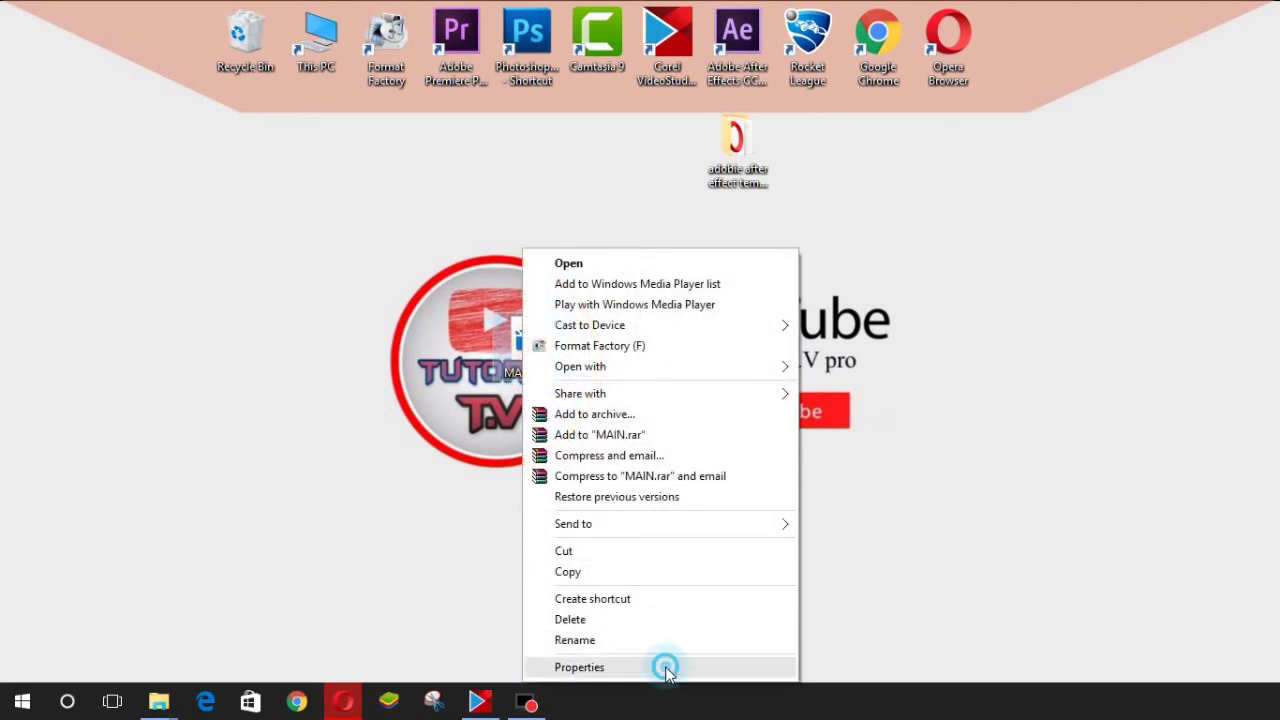
left_click(657, 663)
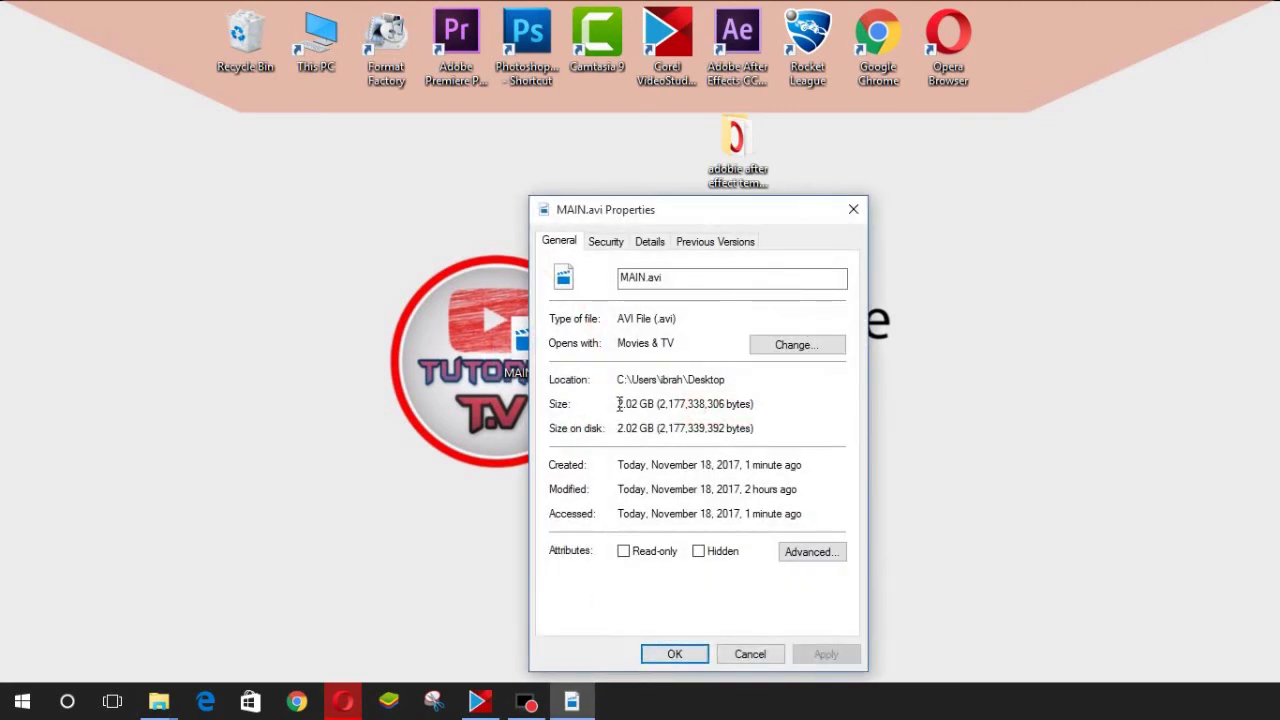
left_click(851, 216)
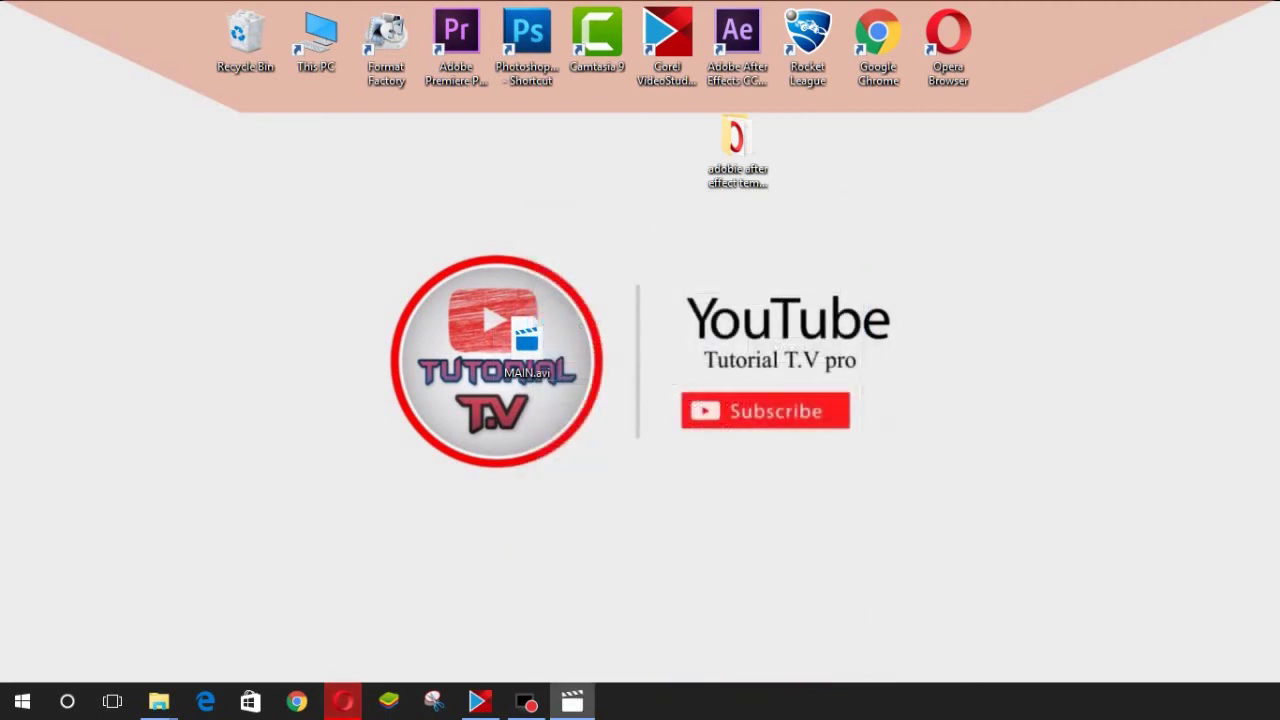
key("Return")
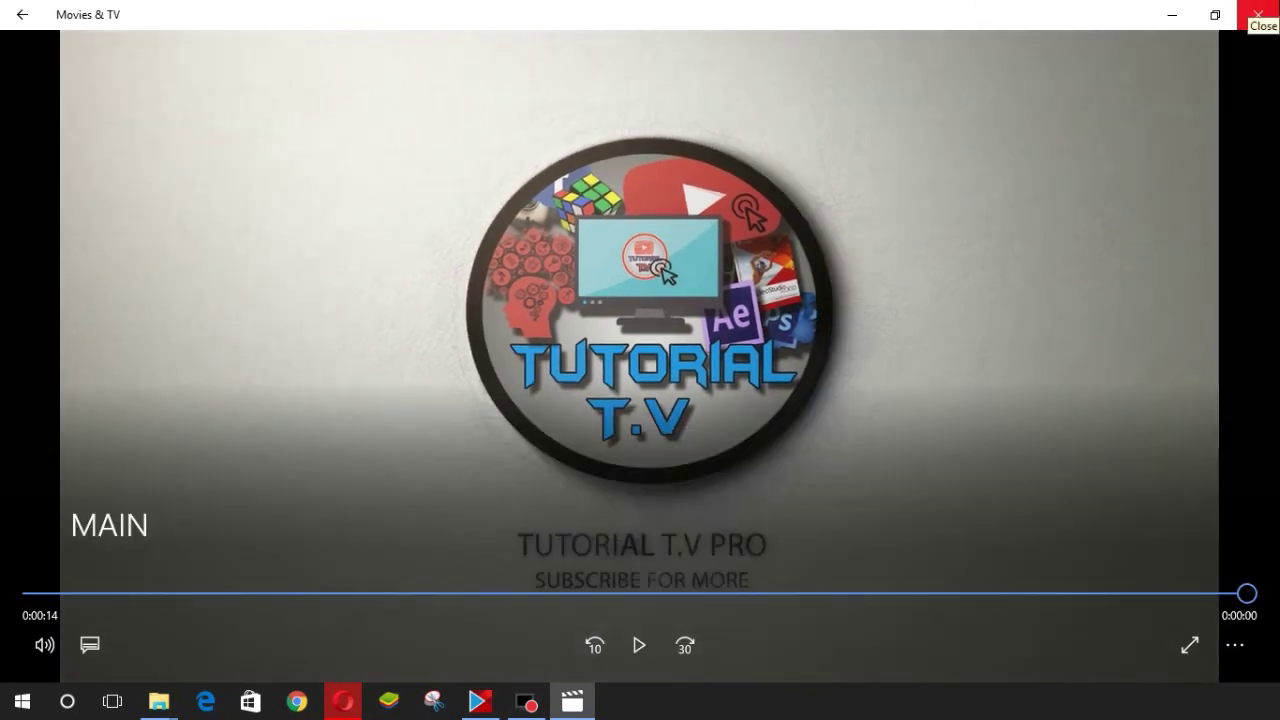
Watch MAIN.avi play through to the Tutorial T.V logo and taglines, then close Movies & TV
left_click(1258, 14)
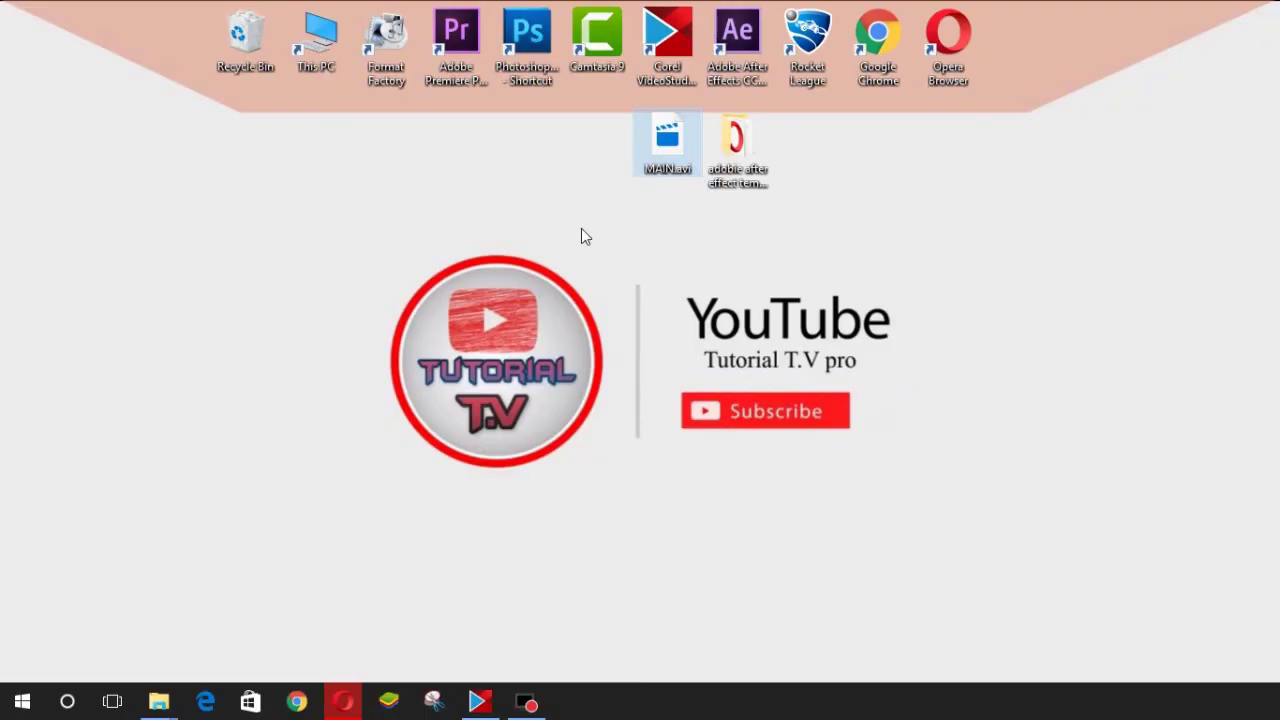